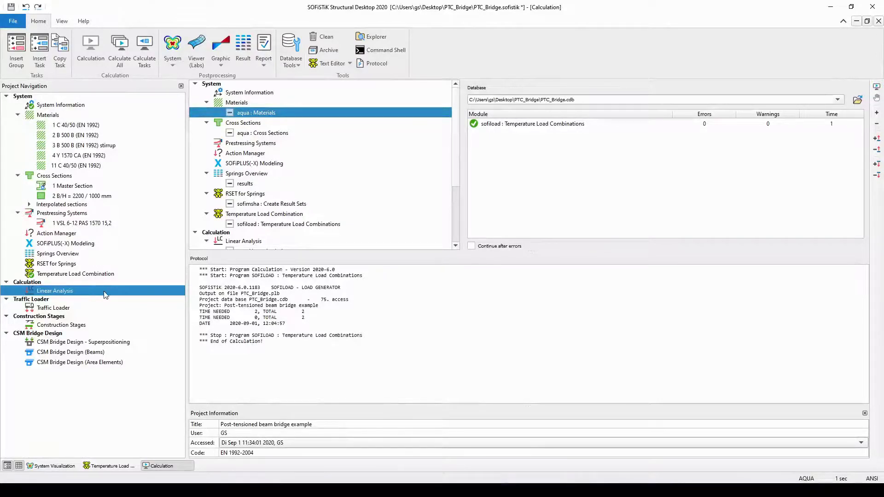
Open the Linear Analysis task and enlarge its dialog until the full load case list fits.
double_click(105, 295)
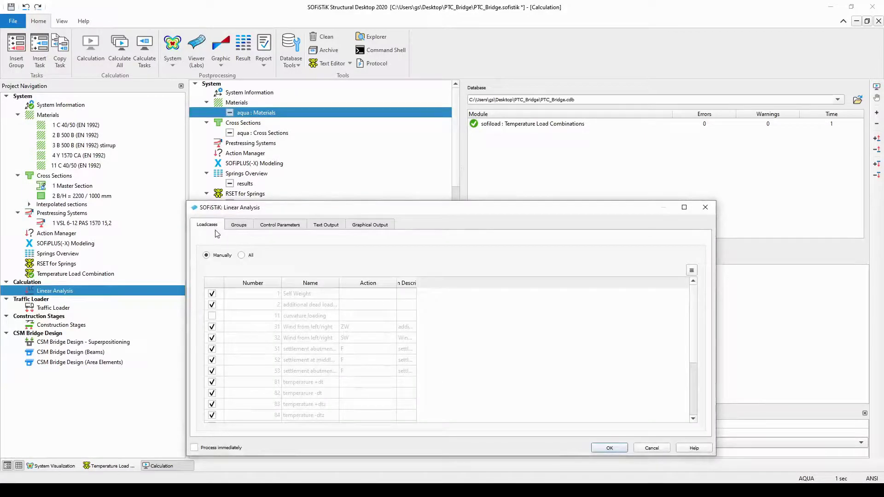
left_click_drag(433, 208, 440, 121)
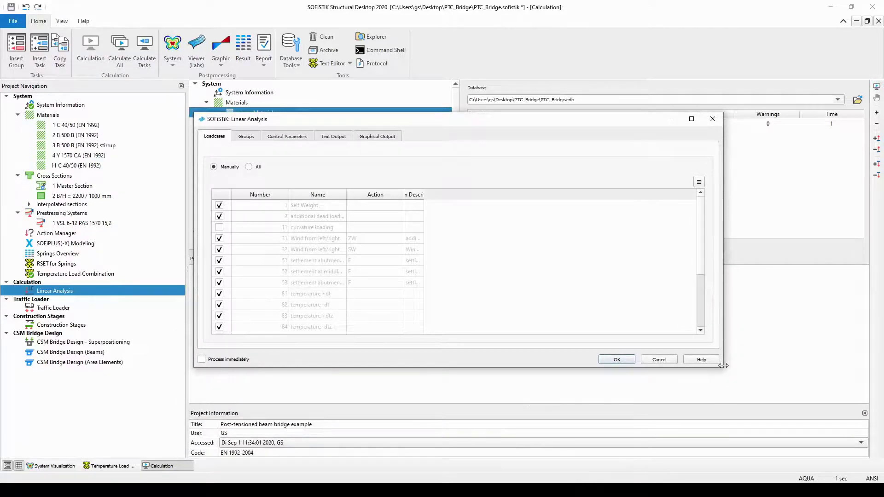
left_click_drag(724, 366, 740, 466)
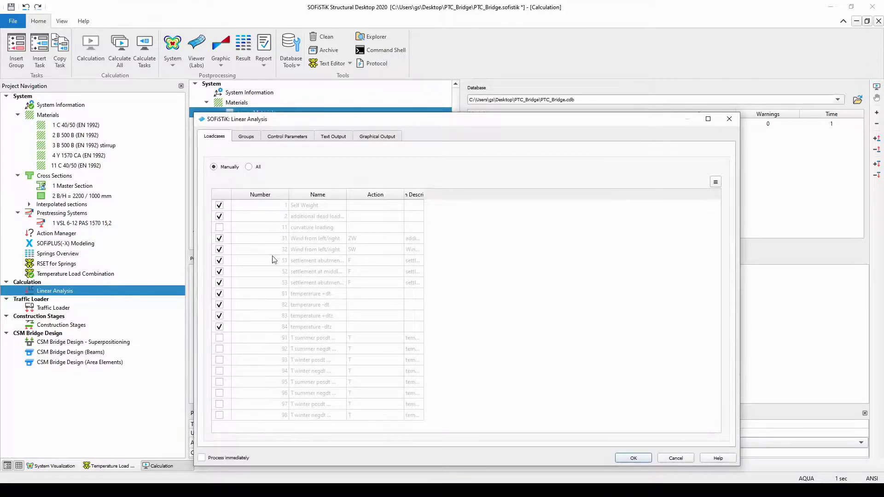
left_click(249, 167)
left_click(214, 168)
right_click(228, 206)
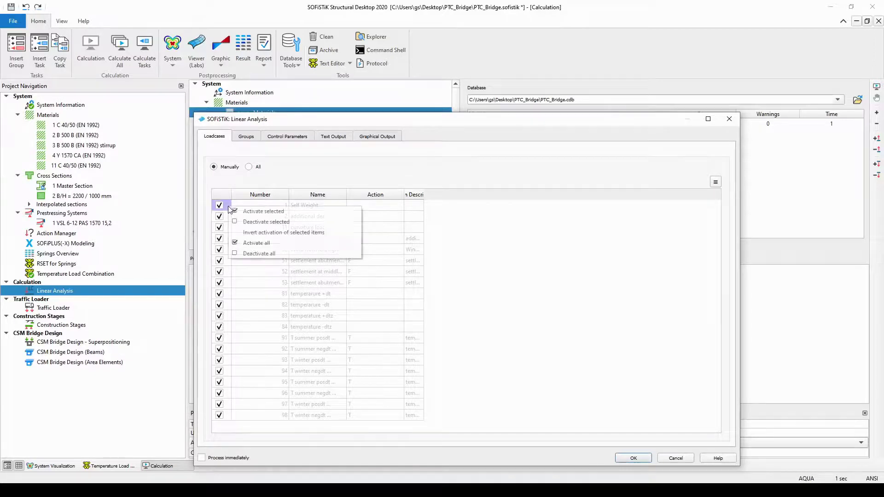
left_click(261, 255)
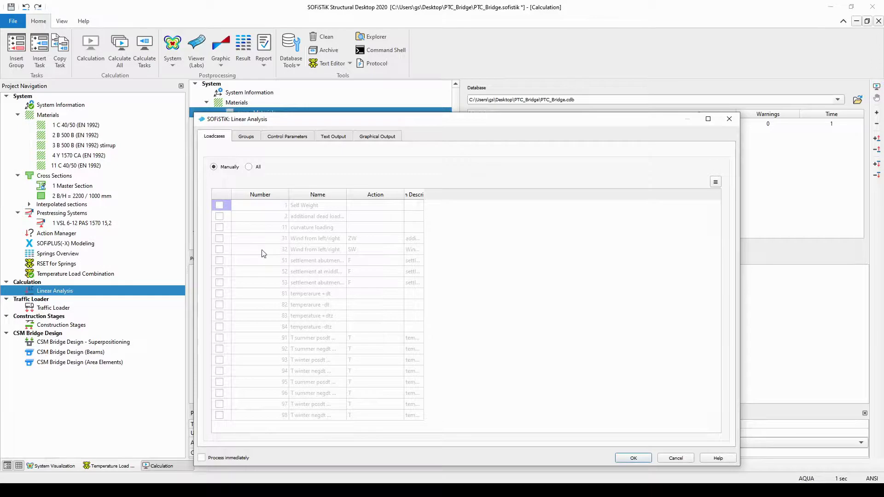
left_click(219, 205)
left_click(219, 216)
left_click(250, 167)
left_click(215, 168)
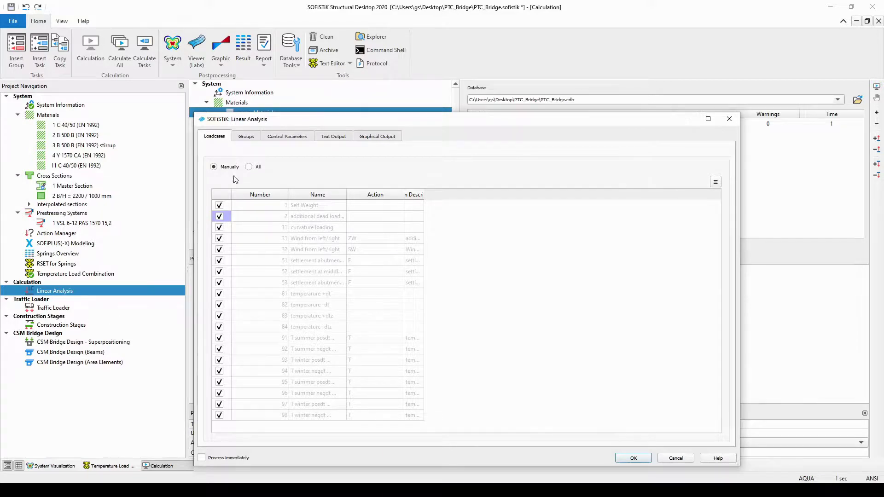
Deactivate all load cases, reactivate only 1 Self Weight and 2 additional dead load (adl), and widen the Name column.
right_click(227, 208)
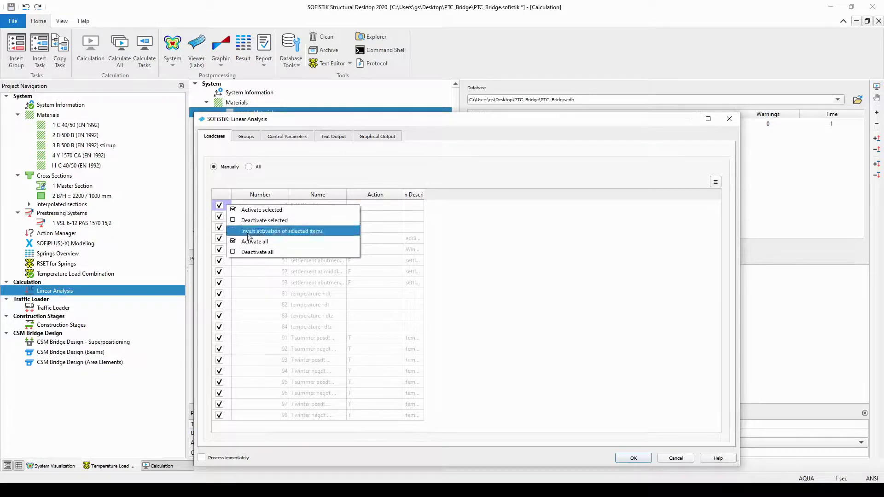
left_click(267, 252)
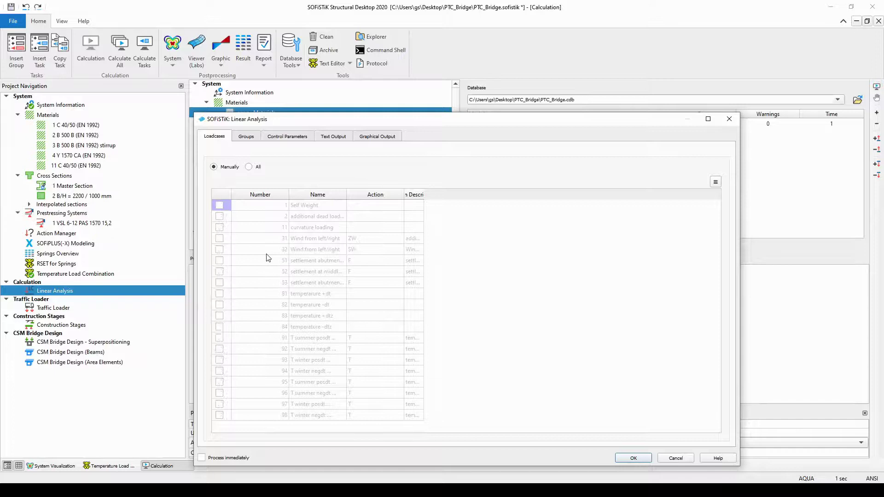
left_click(220, 206)
left_click(220, 216)
left_click_drag(347, 193, 399, 190)
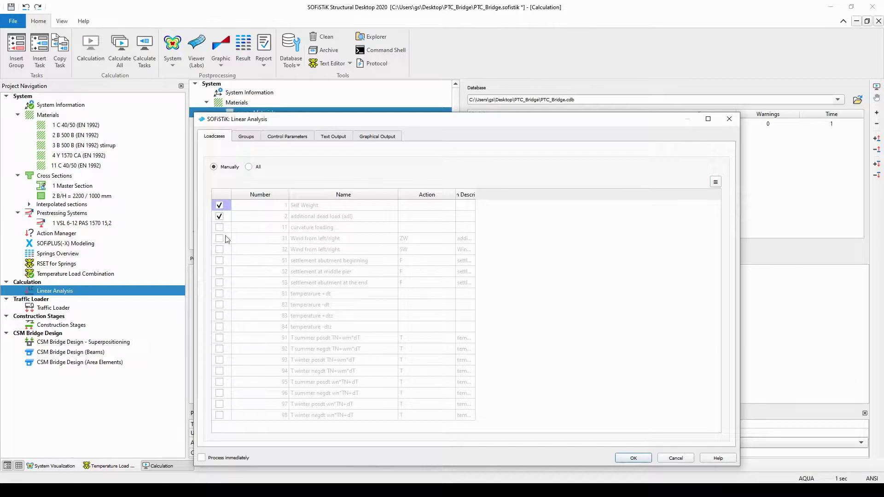
Activate wind load cases 31 and 32, settlements 51 to 53 and temperature combinations 91 to 98, and deactivate load case 1 Self Weight.
left_click(220, 260)
left_click(220, 339)
left_click(220, 349)
left_click(219, 360)
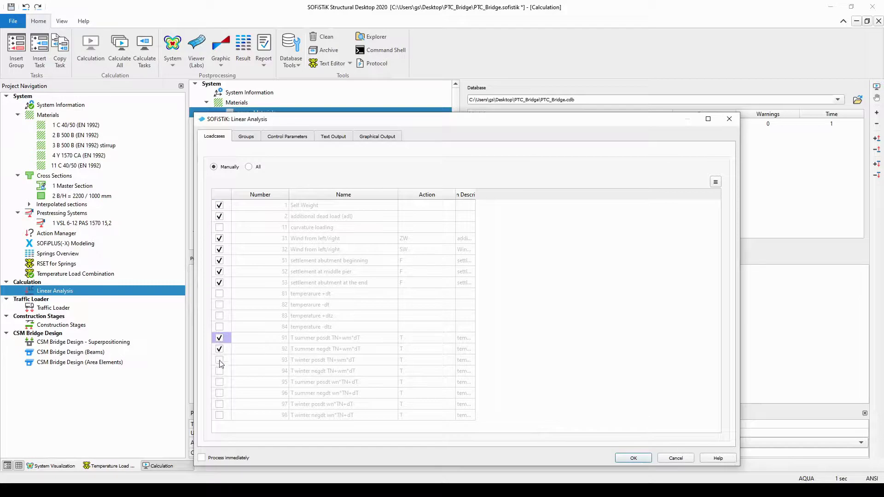
left_click(223, 376)
left_click(221, 373)
left_click(220, 383)
left_click(220, 393)
left_click(224, 406)
left_click(220, 415)
left_click(219, 206)
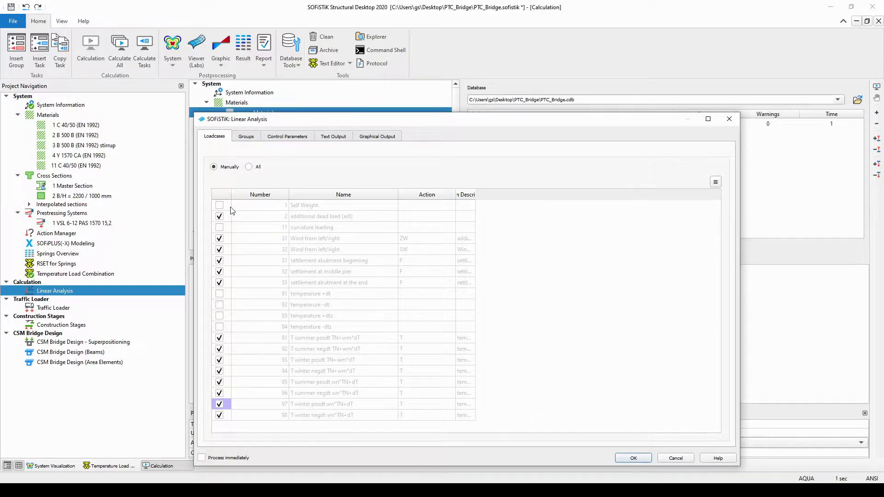
left_click(357, 219)
Set the group selection to Manually with groups 10 and 20 both active, and widen the Boundary and Constraint columns.
left_click(256, 136)
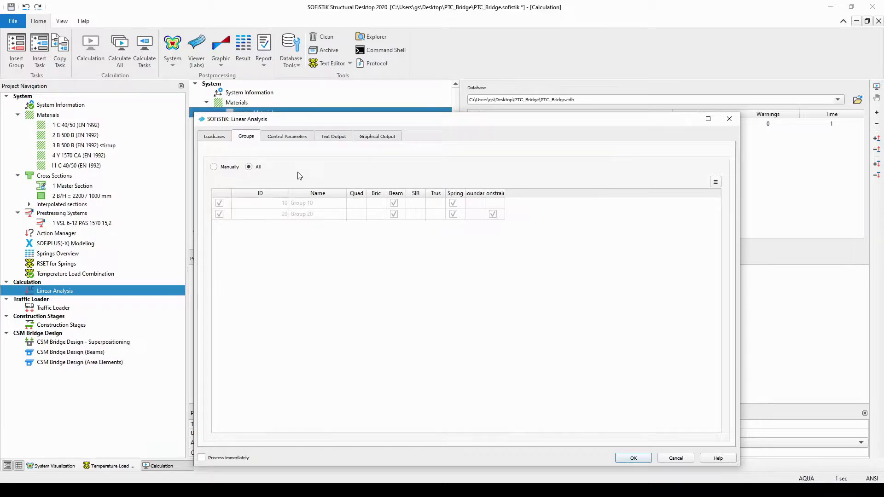
left_click(214, 167)
left_click(251, 170)
left_click(214, 168)
left_click(219, 214)
left_click(219, 215)
left_click_drag(485, 190, 550, 194)
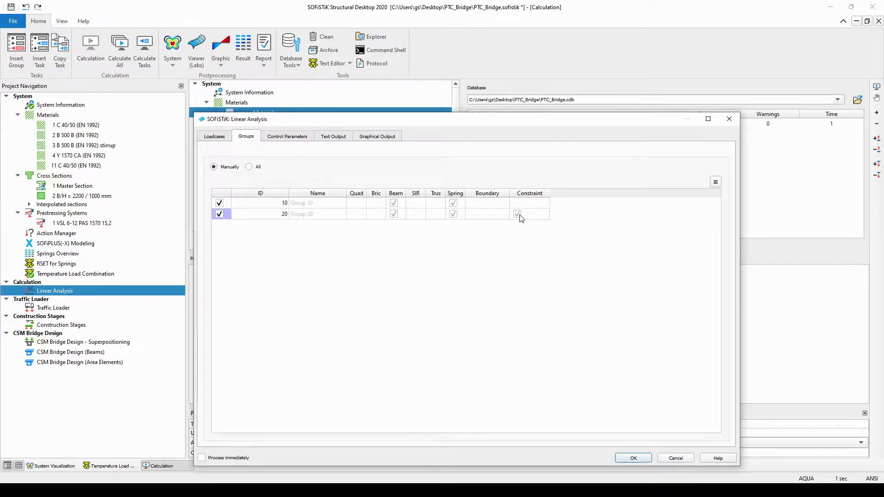
Examine the control parameters and the available solvers, keeping Direct Sparse Solver for the solution of the system.
left_click(311, 139)
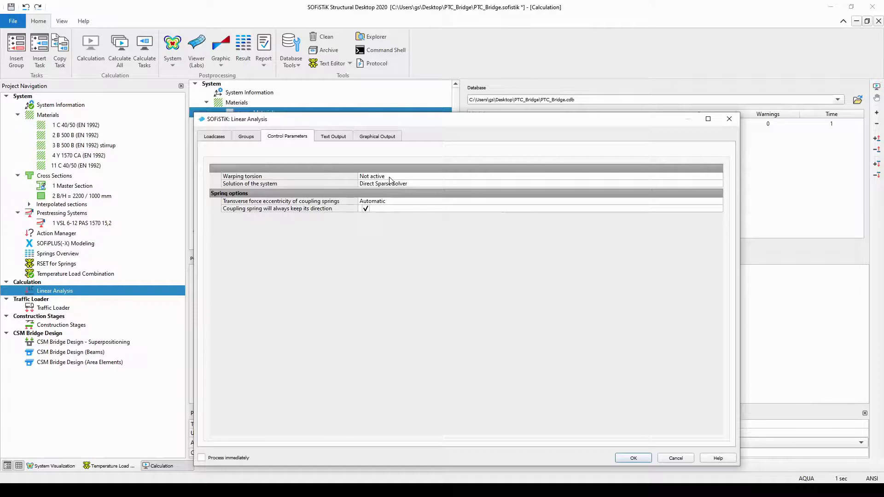
left_click(284, 178)
left_click(421, 185)
left_click(421, 184)
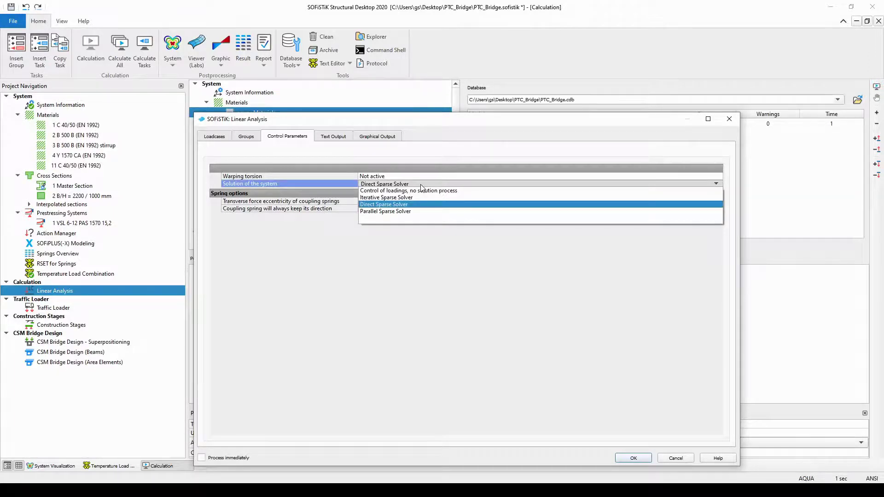
left_click(422, 187)
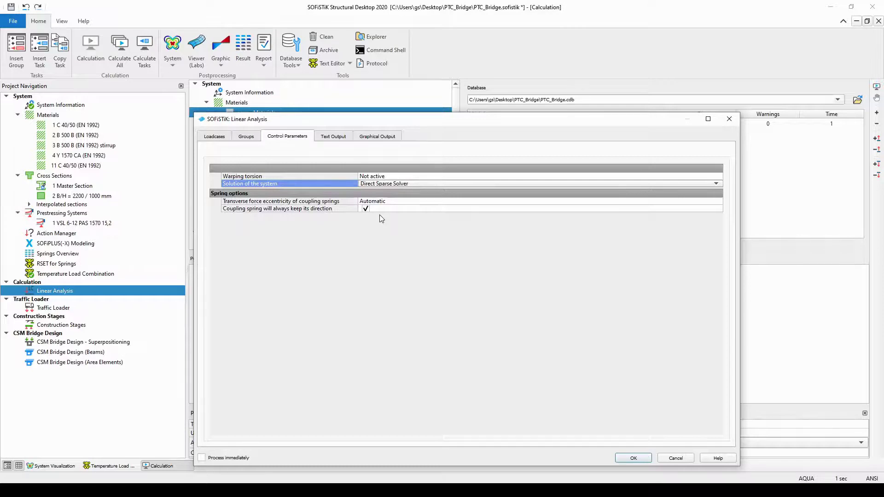
Examine the text output options and the output levels offered for Loads, keeping Default output.
left_click(353, 144)
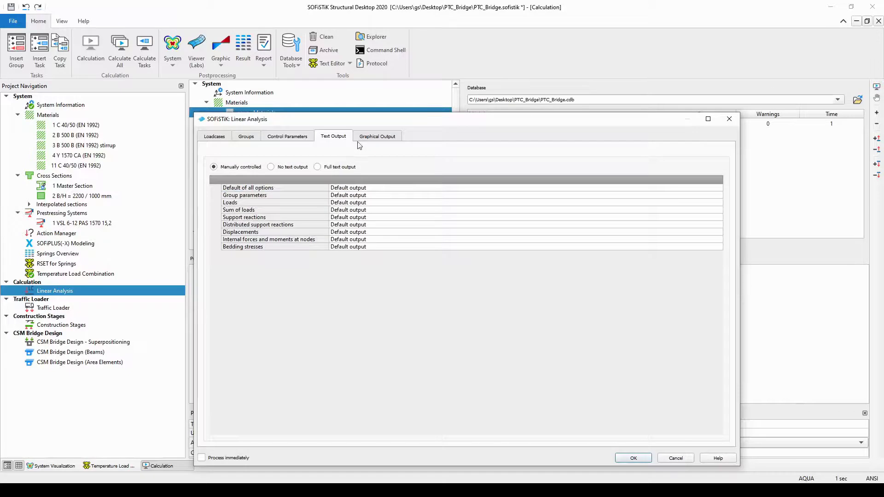
left_click(397, 139)
left_click(350, 141)
left_click(346, 204)
left_click(347, 203)
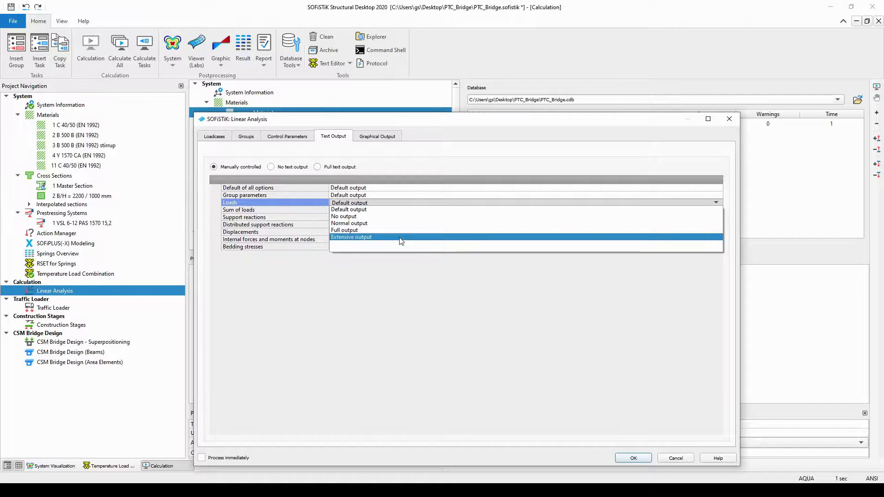
left_click(380, 208)
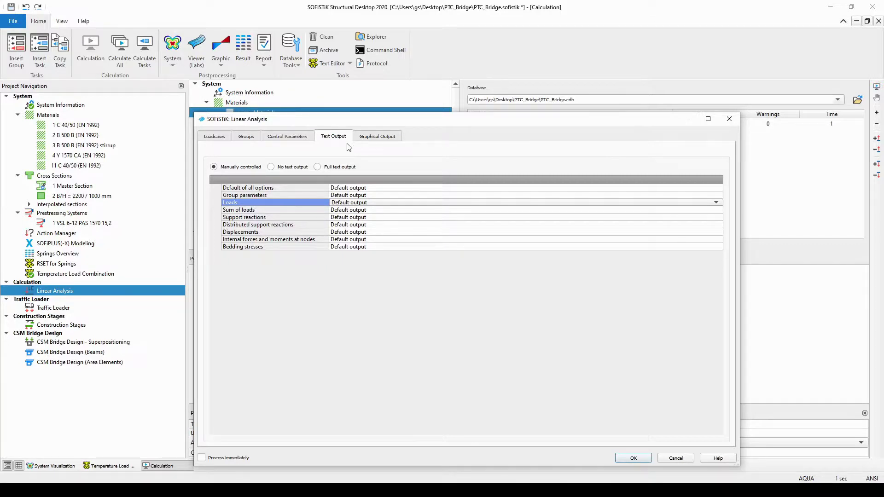
Include the beam bending moment Mz in the graphical output for single load cases.
left_click(398, 137)
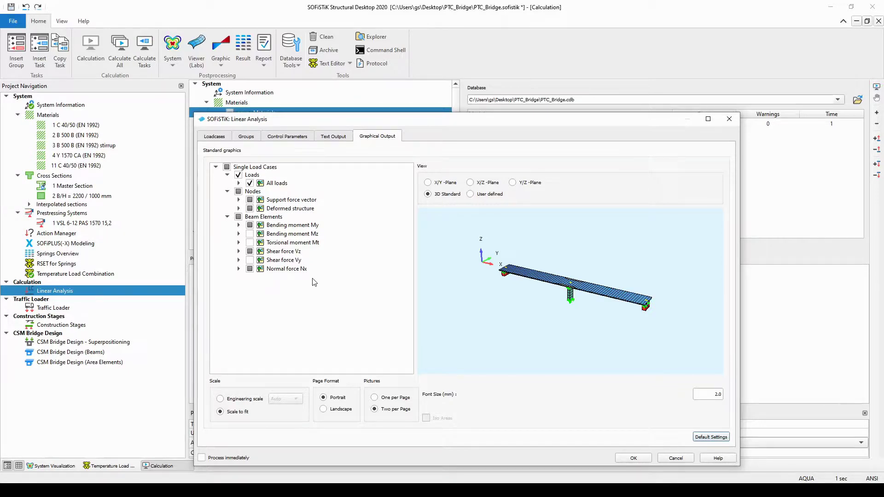
left_click(228, 192)
left_click(228, 192)
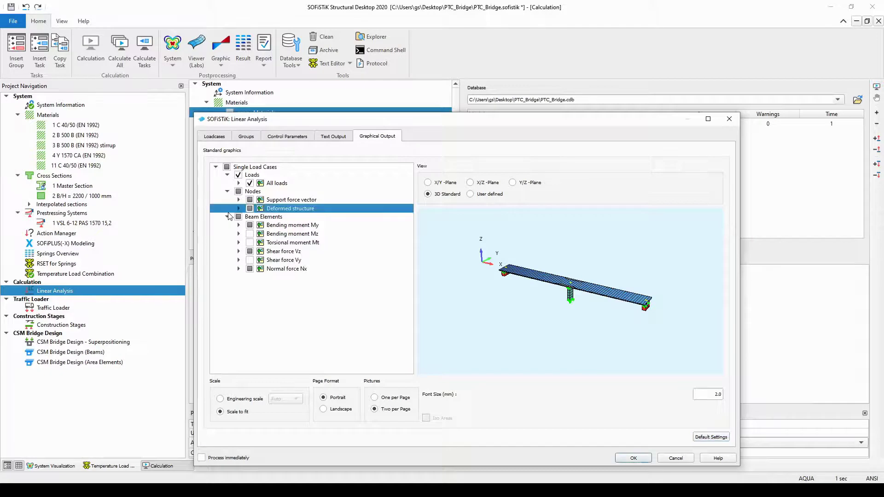
left_click(228, 217)
left_click(227, 217)
Try Engineering scale for the graphics, review its ratios, and restore Scale to fit.
left_click(221, 413)
left_click(220, 400)
left_click(286, 398)
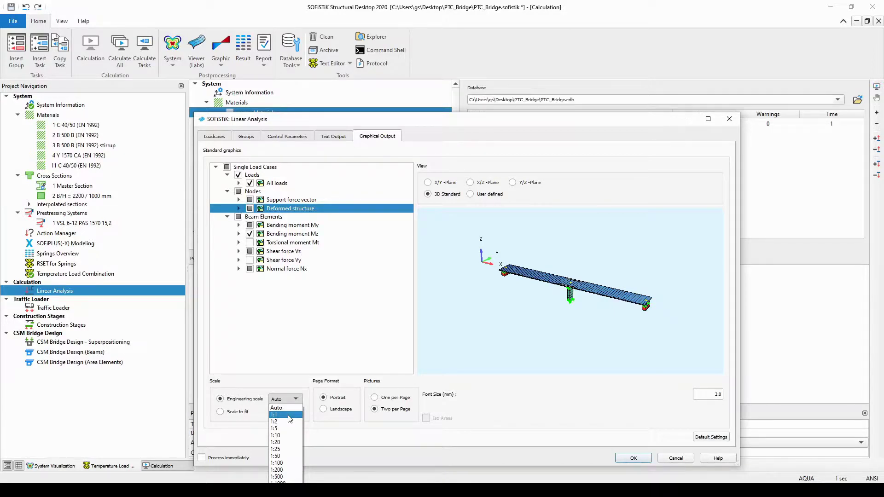
left_click(240, 413)
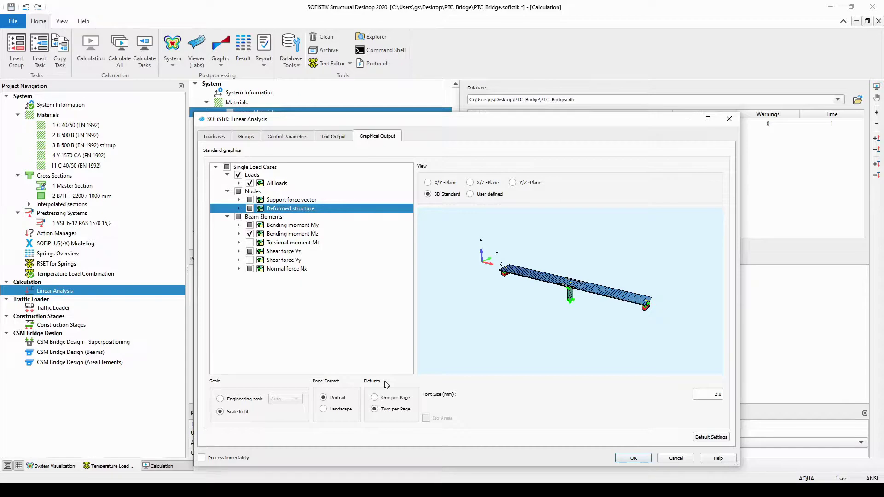
double_click(712, 395)
Set the graphics view to User defined with an enlarged, rotated 3D bridge, and confirm the analysis with Process immediately enabled.
left_click(529, 197)
left_click(451, 185)
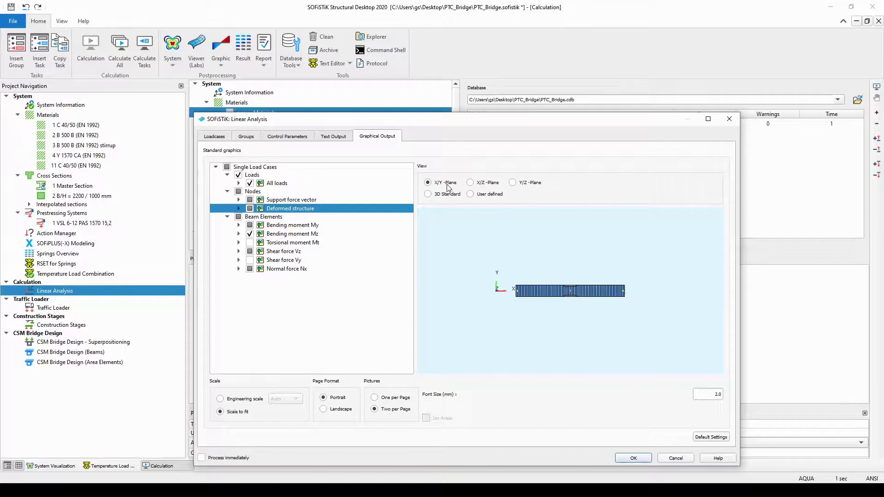
left_click(470, 183)
left_click(513, 184)
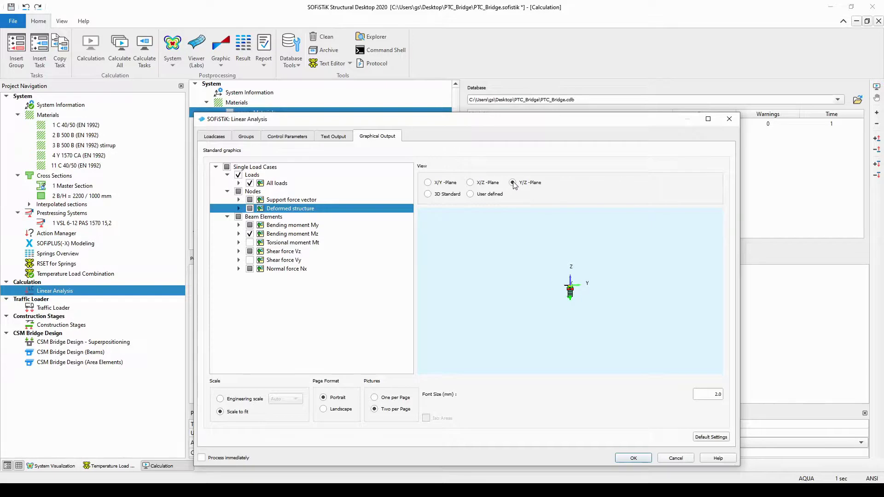
left_click(493, 195)
scroll(560, 287, "up", 6)
mouse_move(618, 316)
left_mouse_down()
mouse_move(639, 324)
mouse_move(637, 234)
mouse_move(637, 264)
left_mouse_up()
scroll(631, 317, "up", 3)
scroll(635, 261, "down", 3)
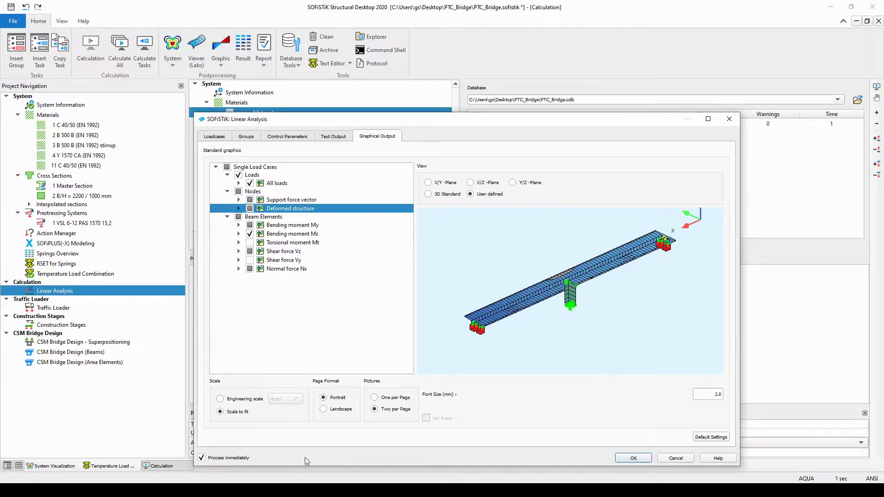
left_click(633, 458)
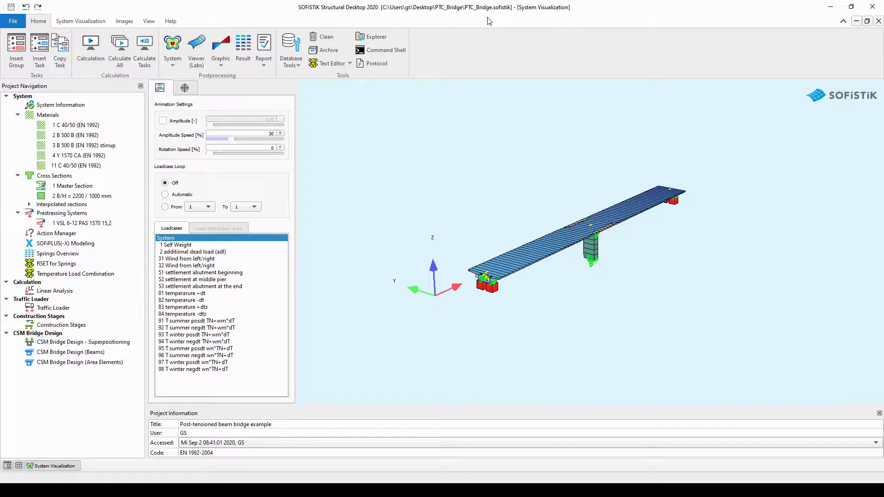
Show the System Visualization commands and turn off ElementInfo to return to the load case list.
left_click(112, 294)
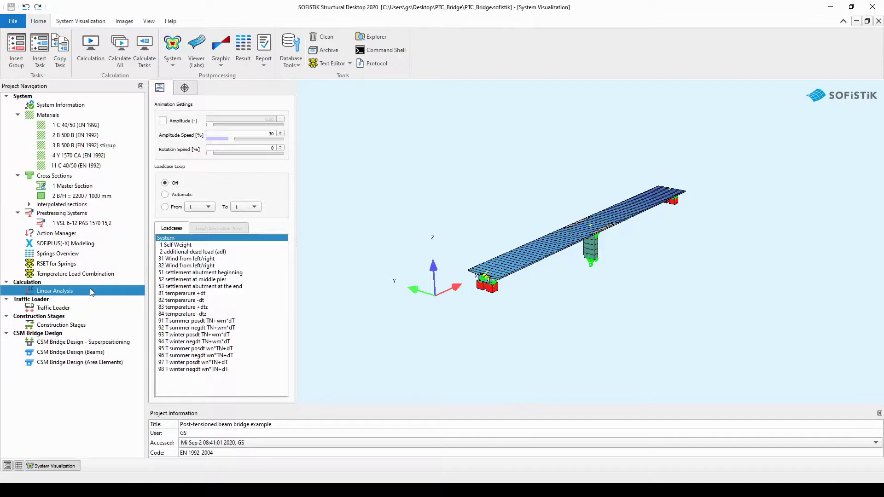
left_click(79, 467)
left_click(79, 467)
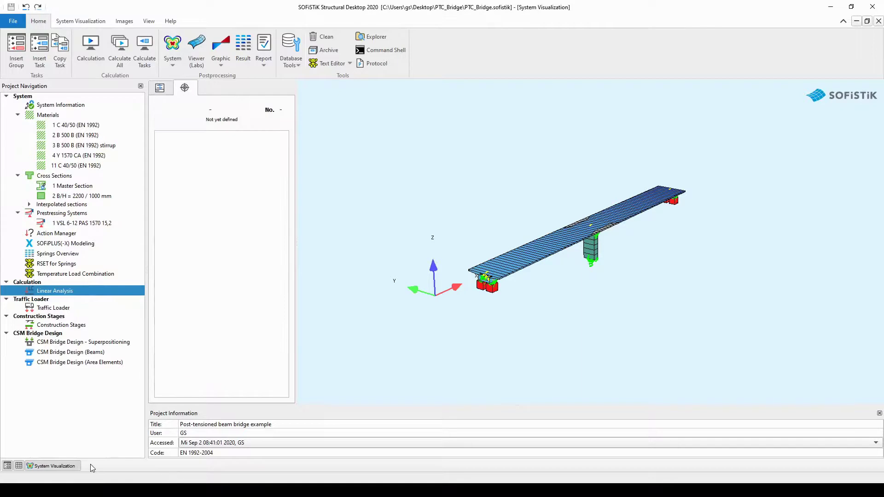
left_click(82, 22)
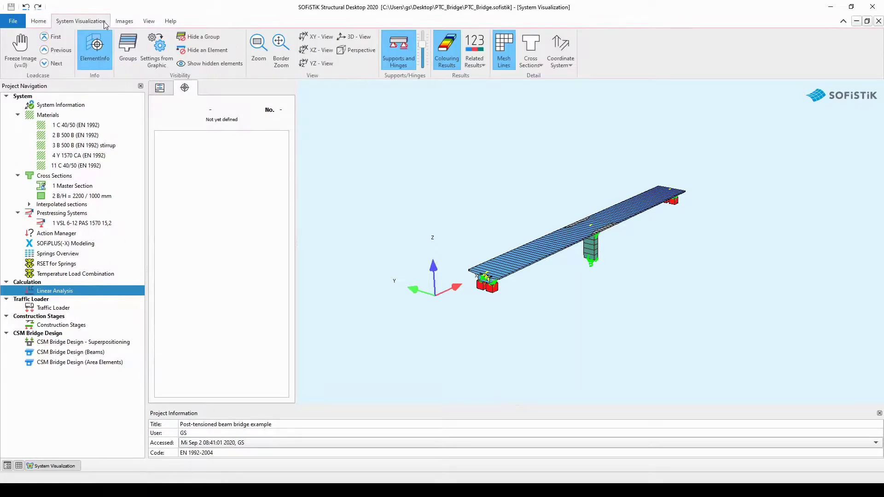
key("Escape")
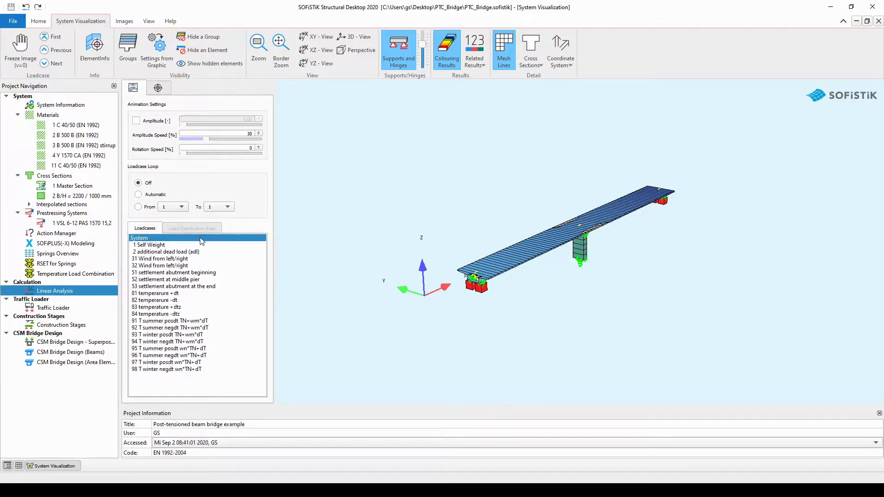
Review the deformed bridge for load cases 1 Self Weight, 2 additional dead load and 31 wind, and return to load case 1.
left_click(175, 247)
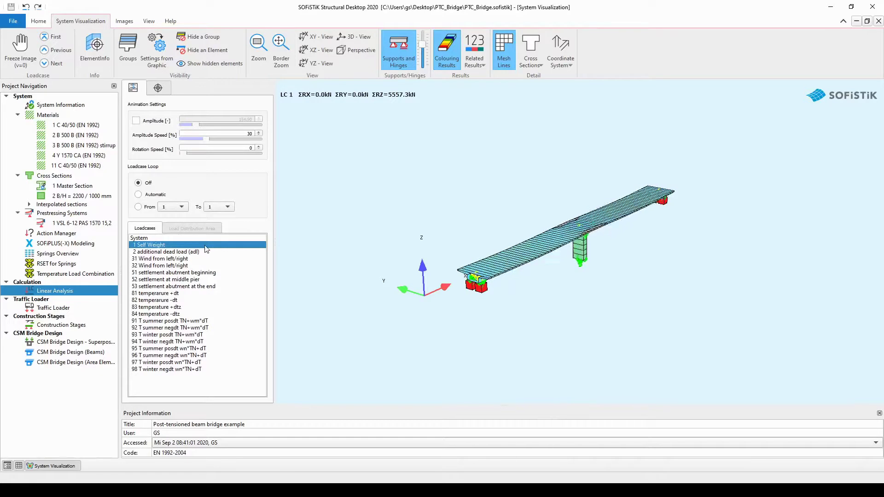
key("Down")
key("Down")
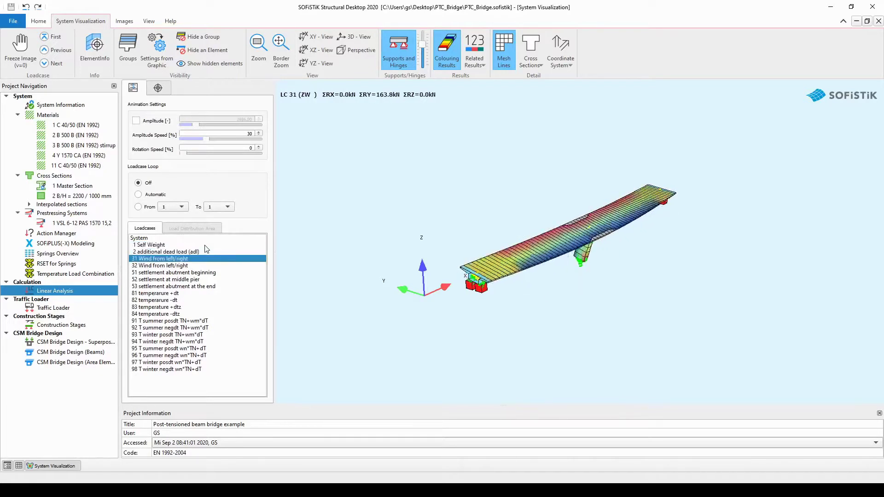
key("Up")
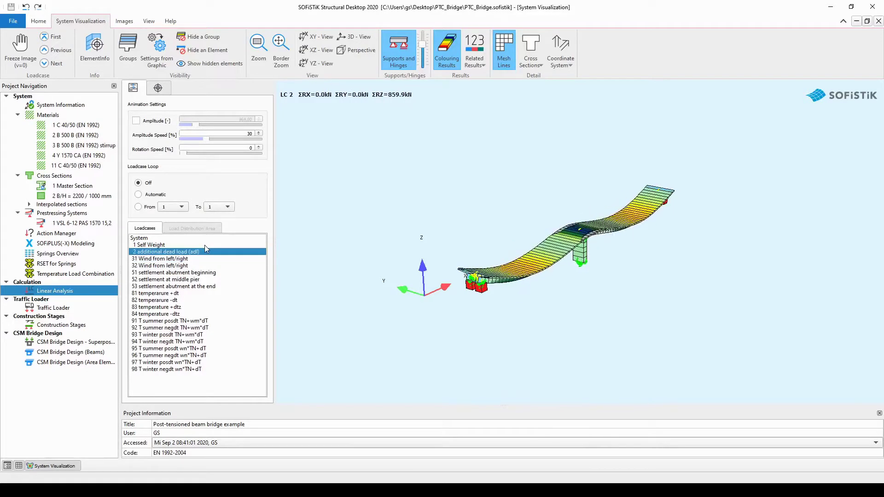
key("Up")
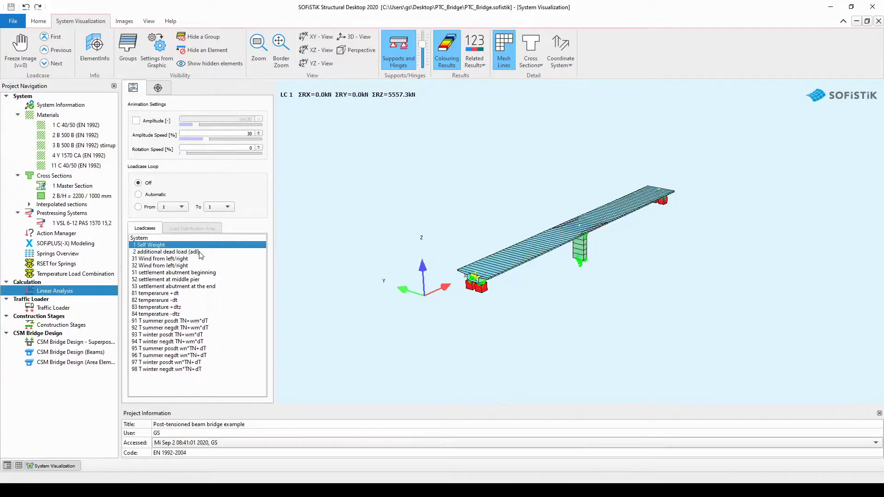
Compare load case 2 additional dead load with 1 Self Weight, and freeze the deformation animation for load case 1.
left_click(201, 252)
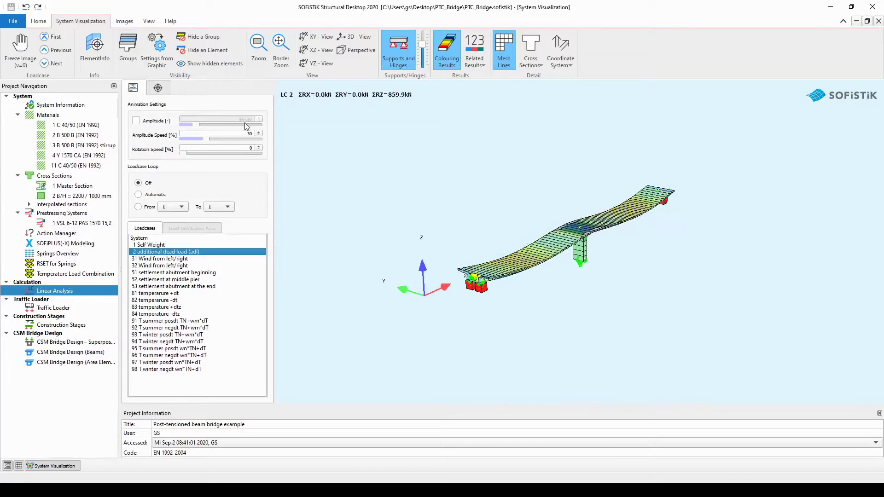
left_click(168, 245)
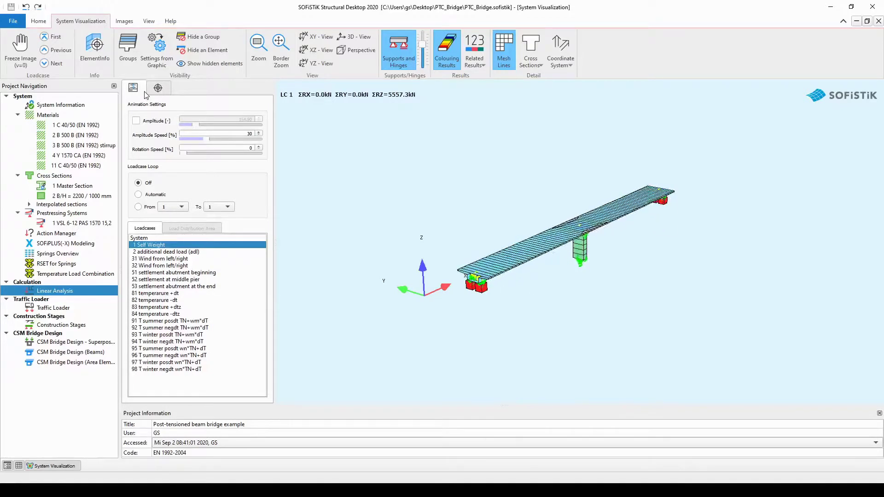
left_click(21, 49)
left_click(20, 48)
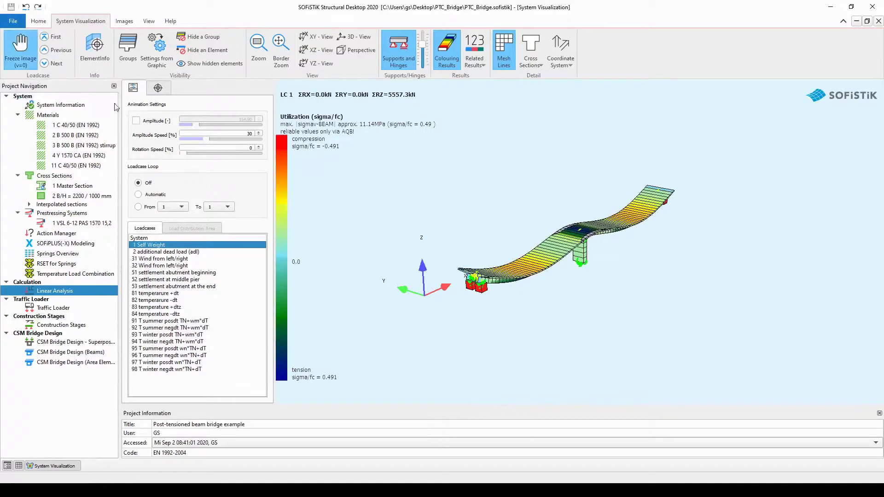
Enable the fixed animation amplitude and set it to 150.
left_click(137, 121)
left_click_drag(200, 126, 210, 127)
triple_click(226, 119)
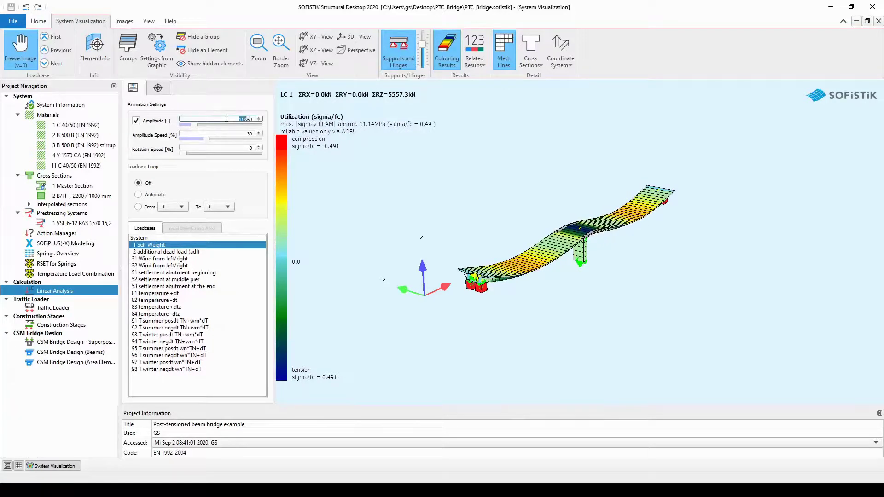
type("150")
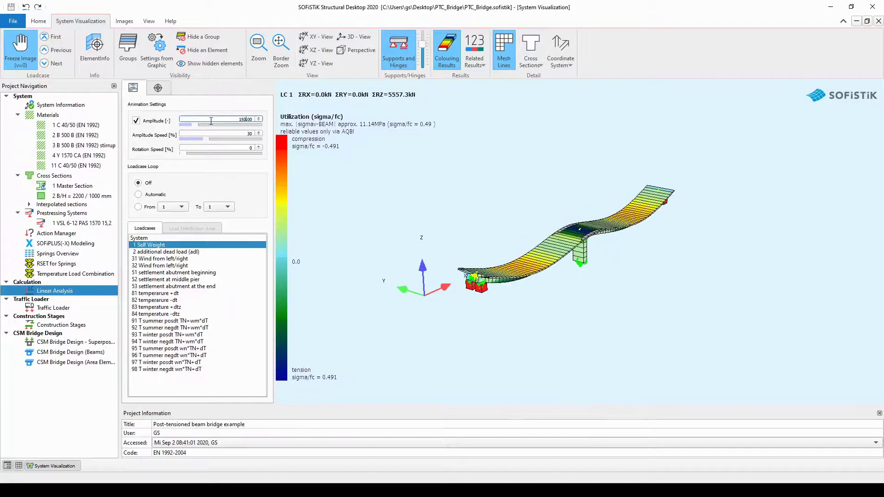
Compare the deformed bridge at the fixed amplitude for load cases 1 Self Weight, 2 additional dead load and 31 wind.
left_click(195, 252)
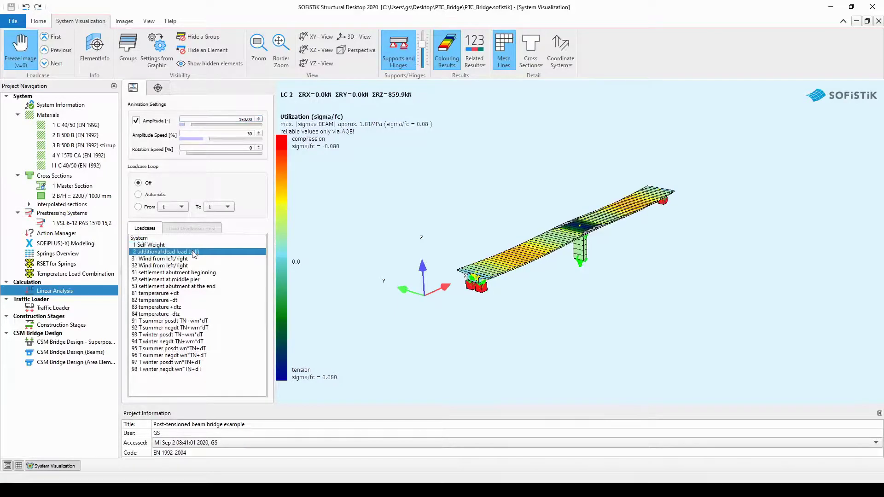
left_click(187, 259)
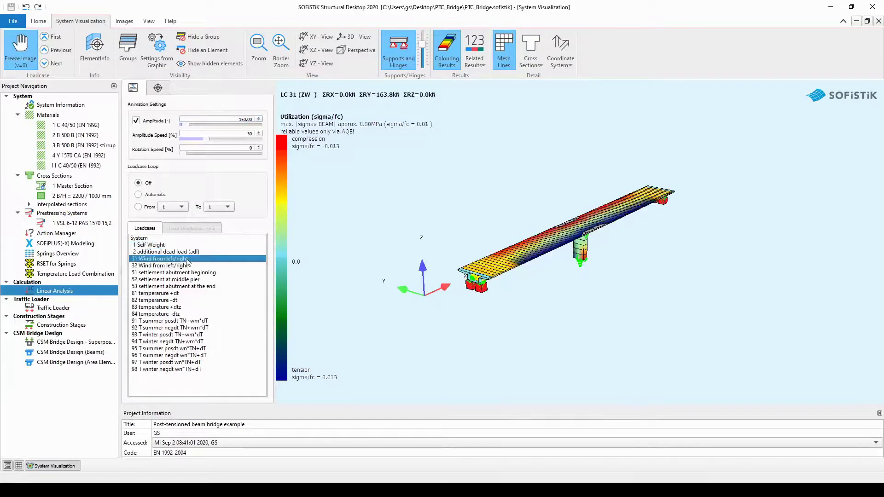
left_click(179, 246)
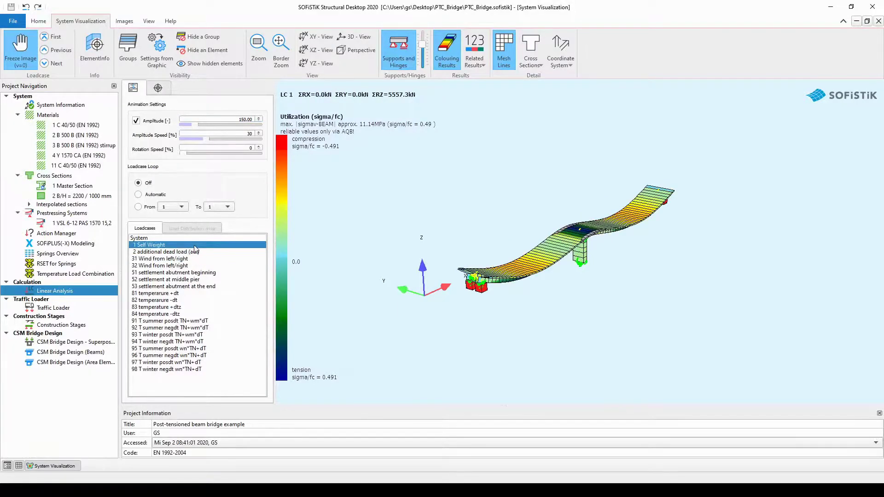
left_click(197, 252)
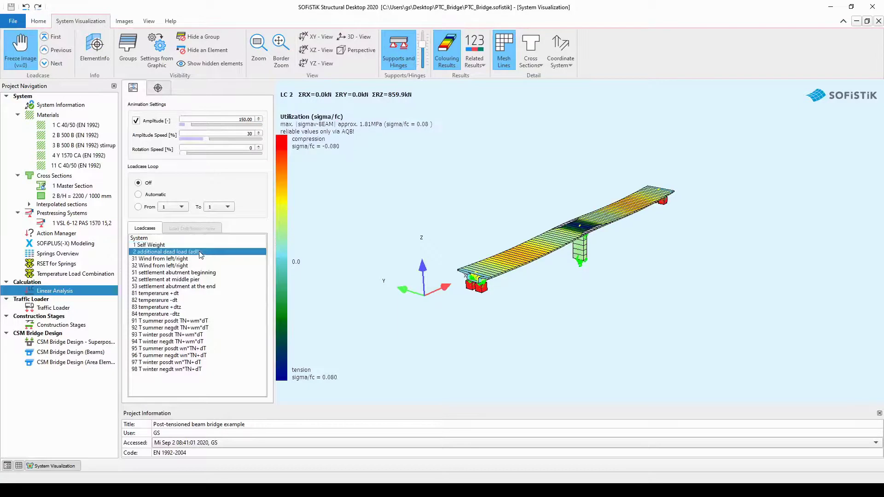
left_click(189, 247)
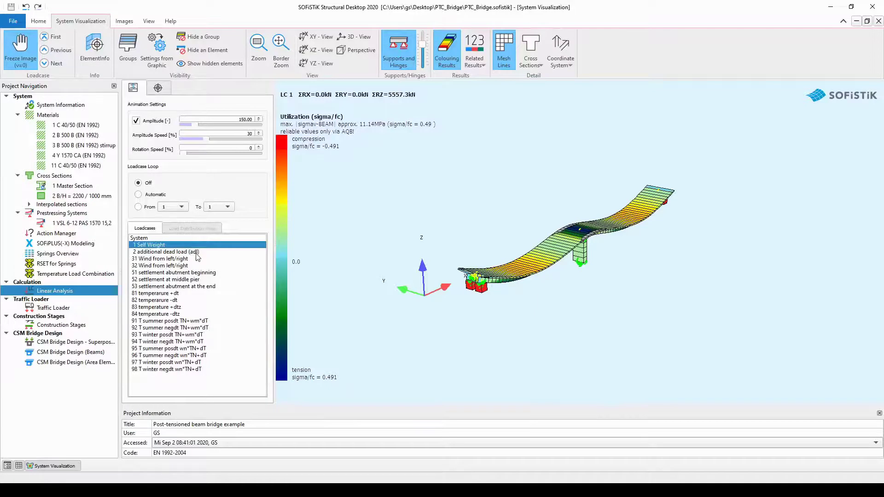
left_click(197, 254)
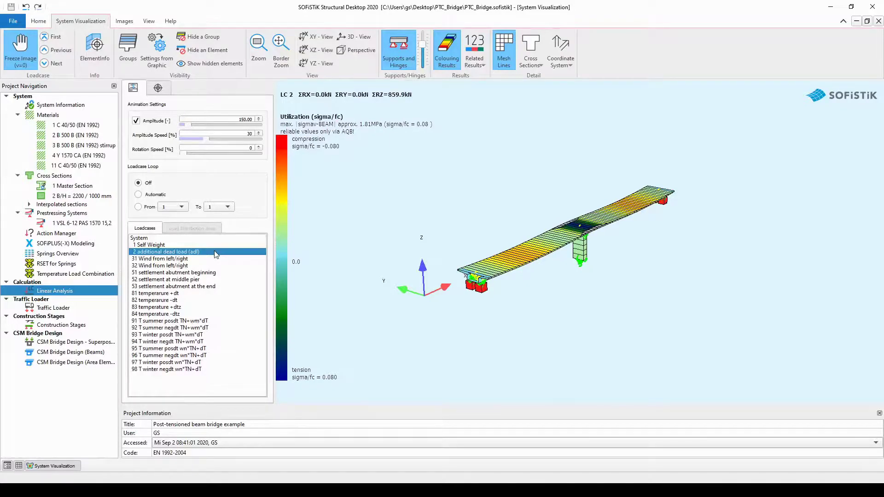
left_click(183, 261)
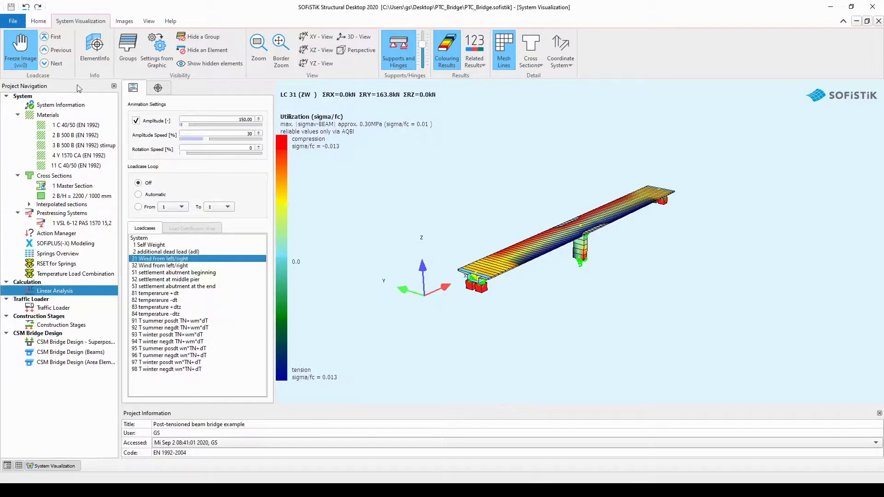
Review the results of wind load case 32, settlement load cases 51 to 53 and temperature load cases 81 to 84.
left_click(58, 64)
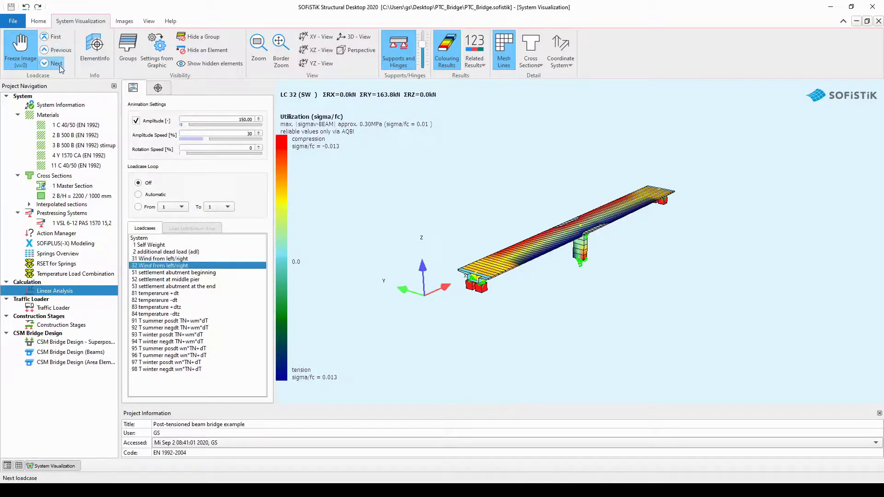
left_click(57, 64)
left_click(59, 66)
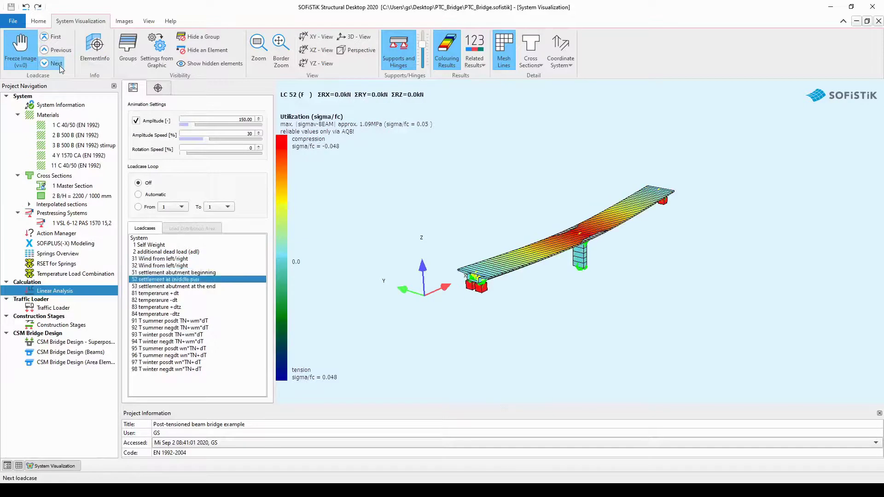
left_click(223, 287)
left_click(207, 293)
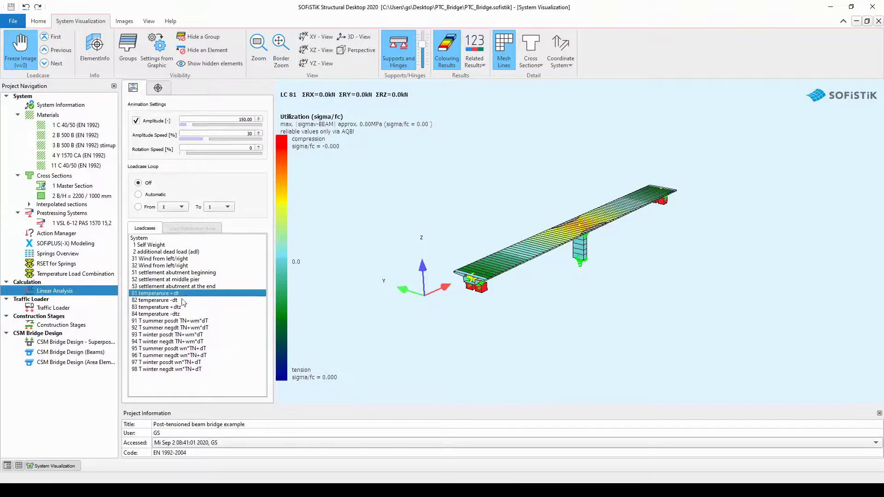
left_click(182, 301)
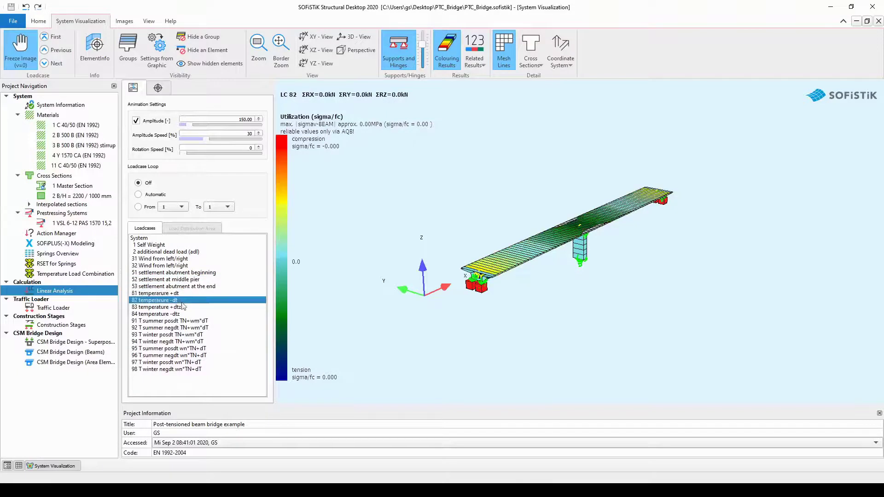
left_click(182, 308)
left_click(181, 314)
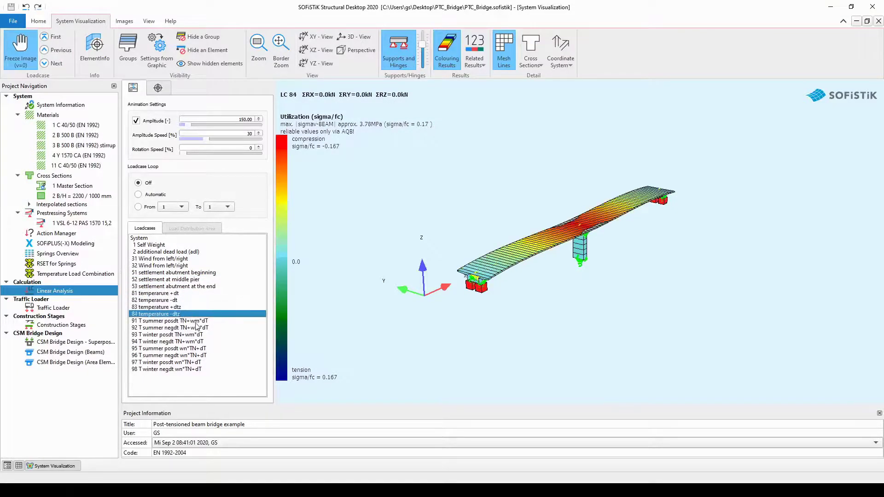
Review the combined summer and winter temperature load cases 91 to 98, and return to load case 1 Self Weight.
left_click(196, 321)
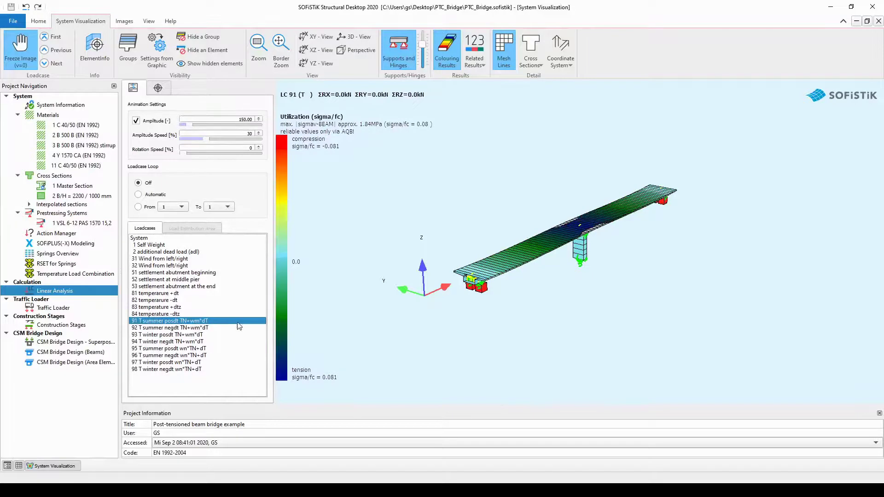
left_click(207, 328)
left_click(205, 335)
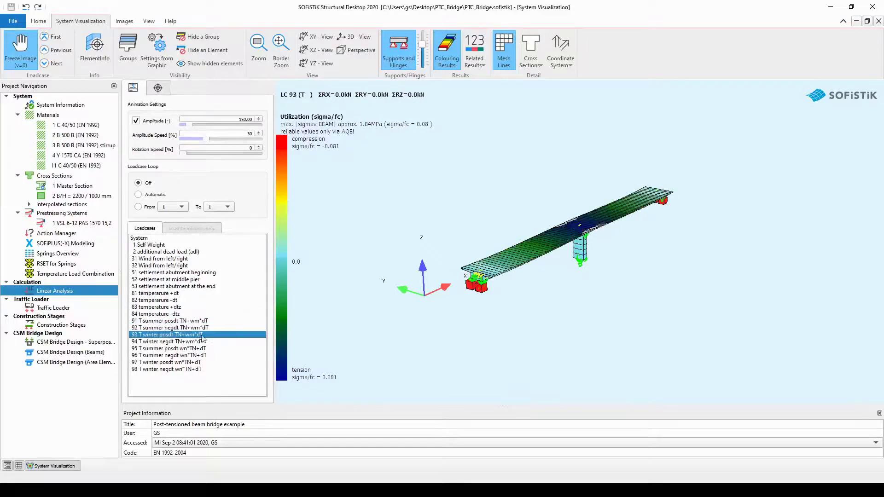
left_click(202, 342)
left_click(203, 348)
left_click(203, 356)
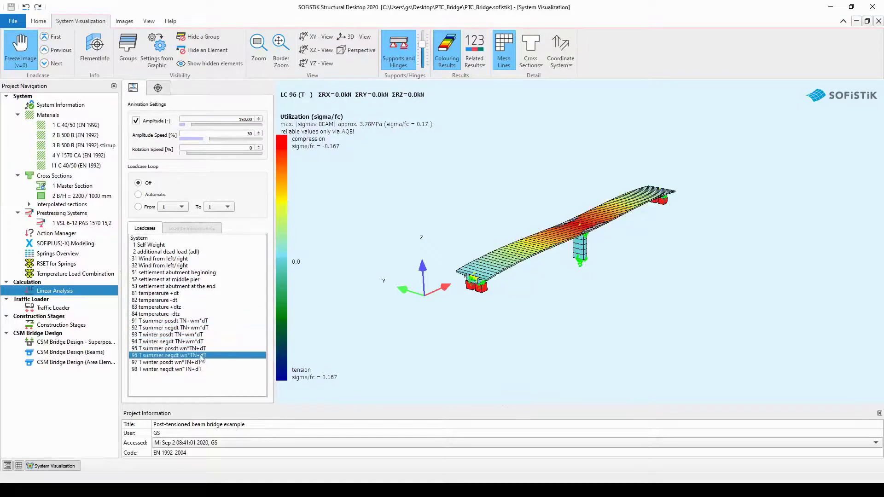
left_click(201, 362)
left_click(197, 370)
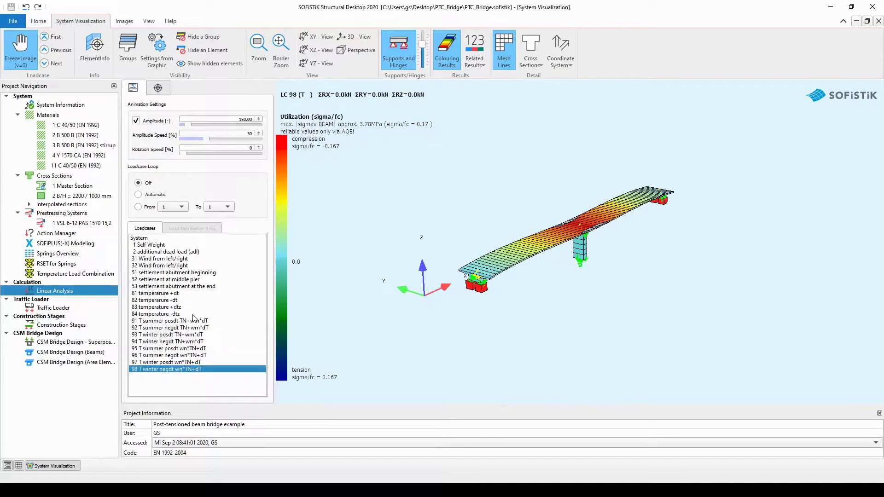
left_click(169, 247)
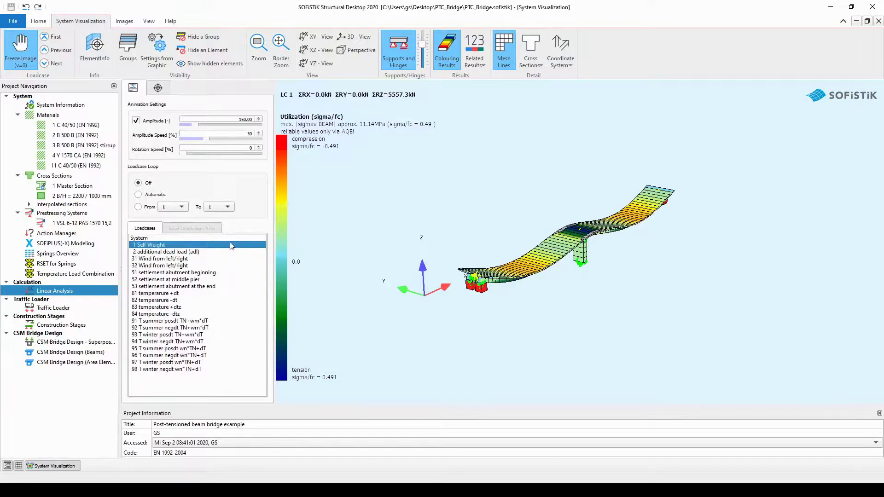
Inspect the element information of a bridge deck beam under load case 1, including the Node 2 and Beam Forces values.
left_click(533, 266)
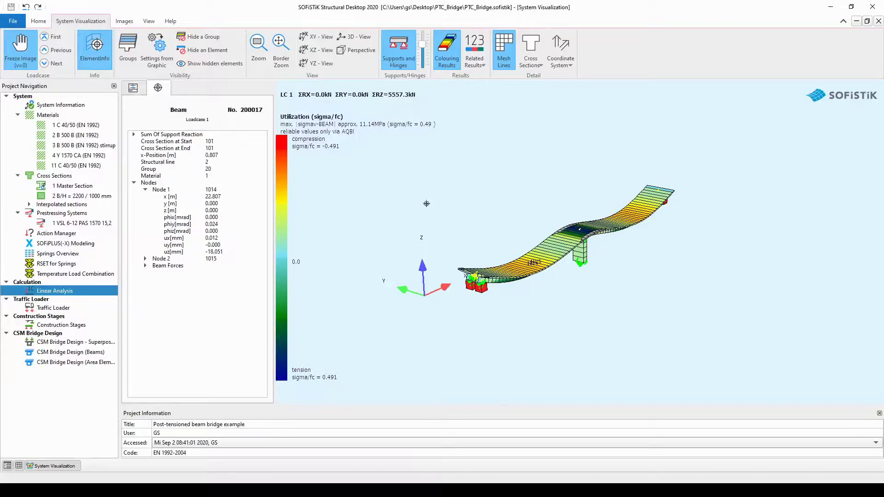
key("Escape")
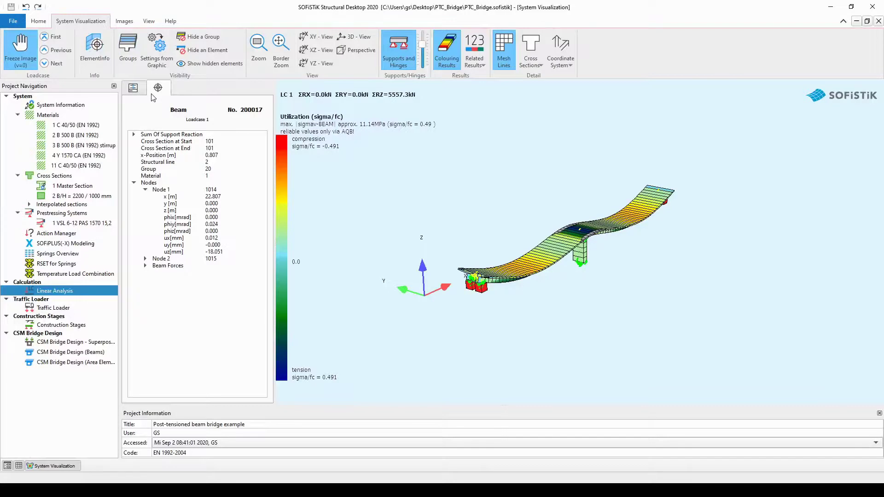
left_click(152, 94)
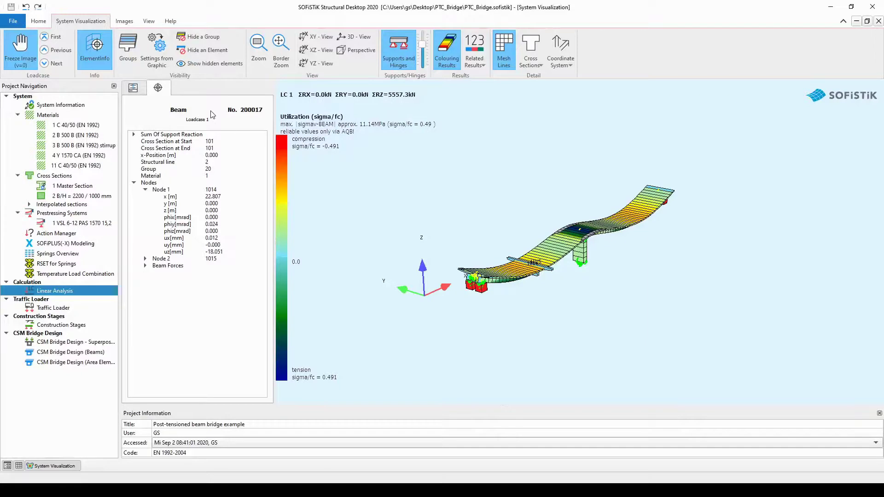
key("Escape")
key("Escape")
key("Escape")
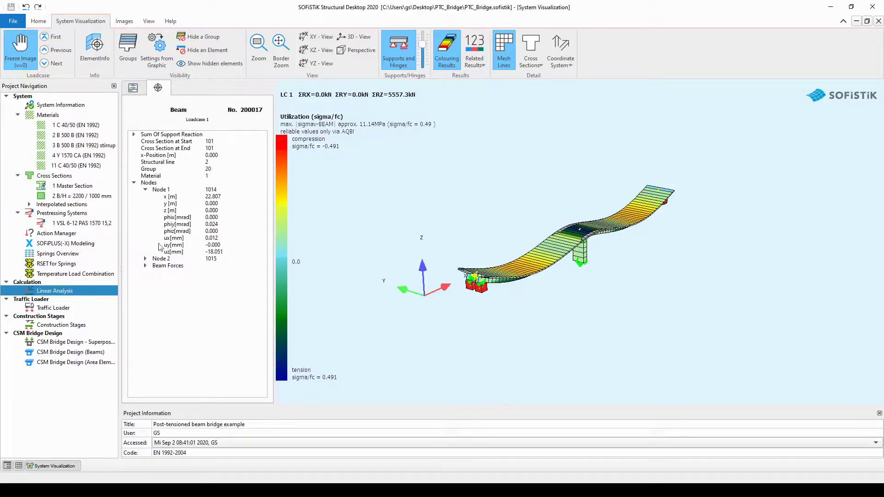
left_click(146, 259)
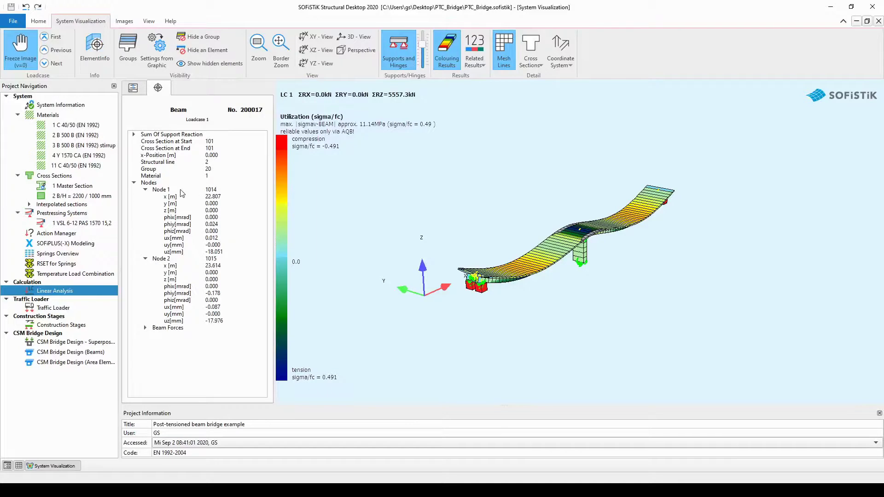
left_click(145, 328)
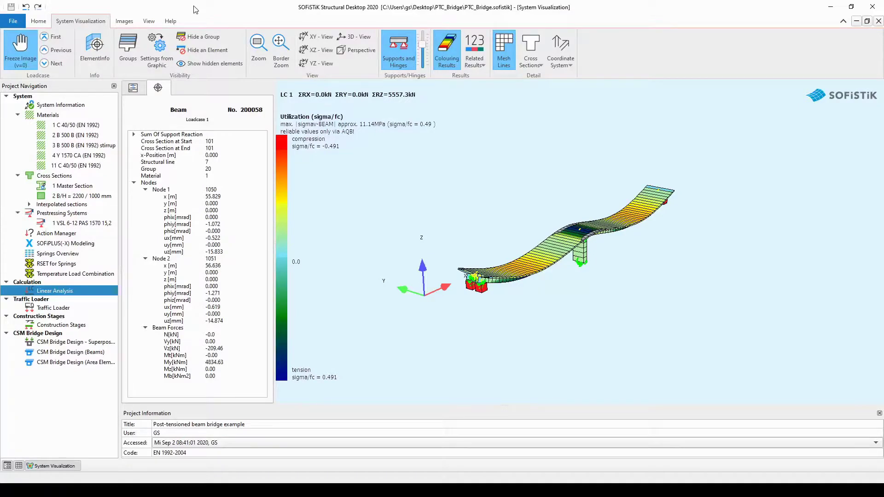
Open the group definition, uncheck all element types of groups 10 and 20, and check them all again.
left_click(133, 48)
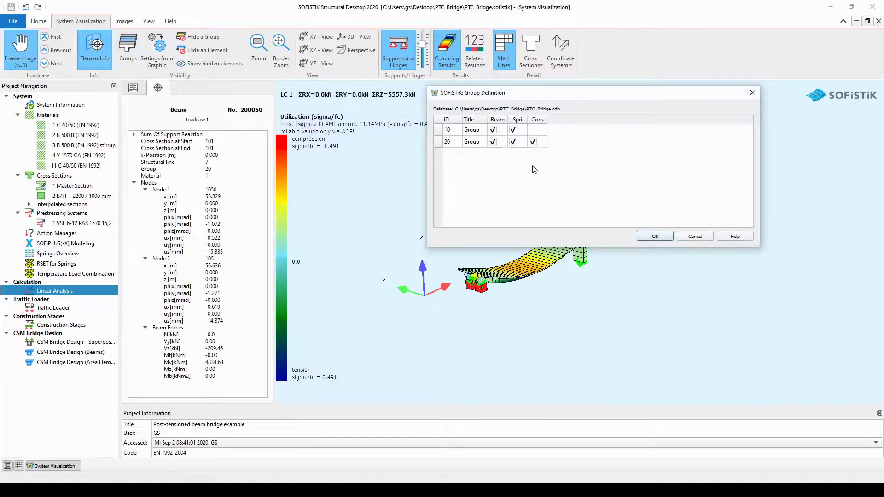
right_click(540, 130)
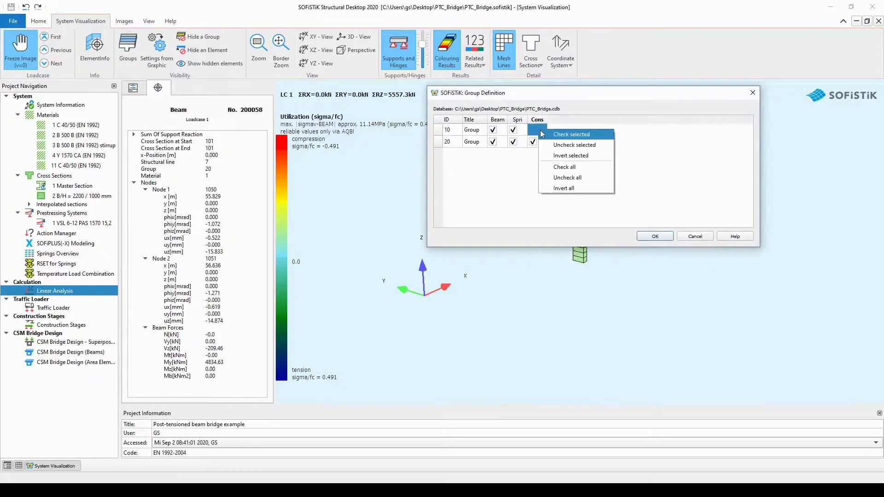
left_click(560, 178)
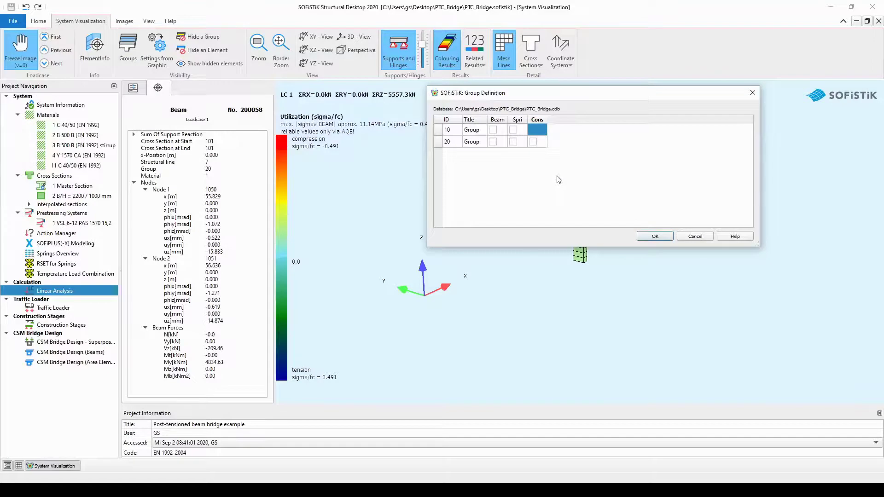
right_click(546, 134)
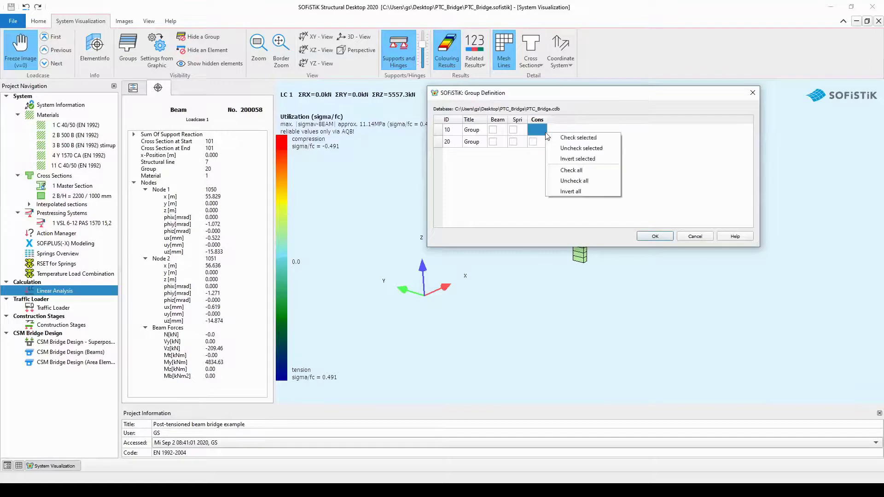
left_click(570, 169)
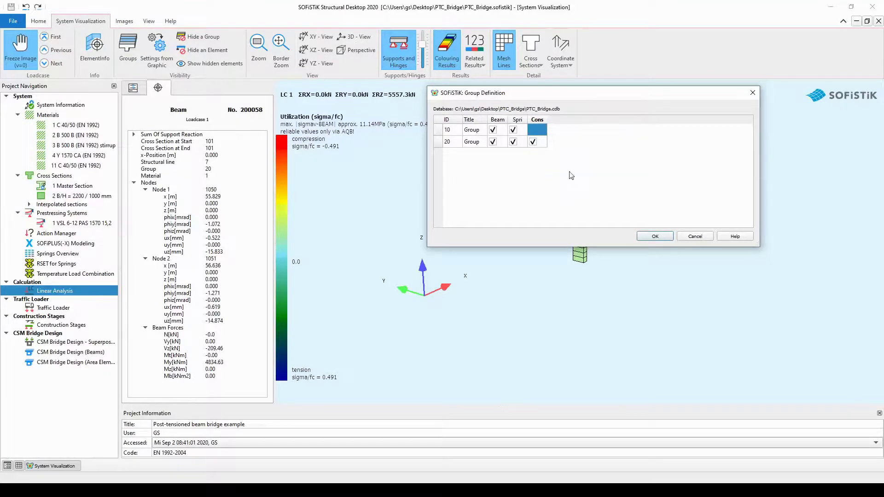
Show only the beams of group 10, excluding its springs and the beams, springs and Cons elements of group 20.
left_click(493, 142)
left_click(514, 131)
left_click(514, 142)
left_click(533, 142)
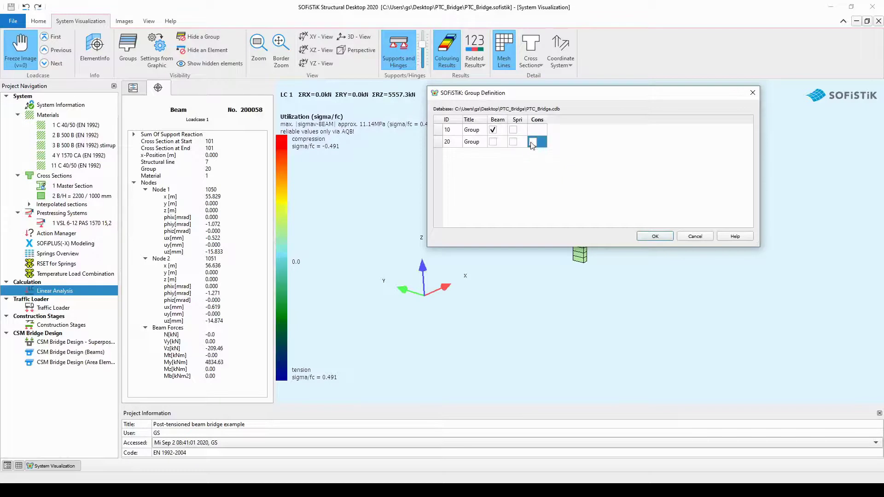
left_click(642, 237)
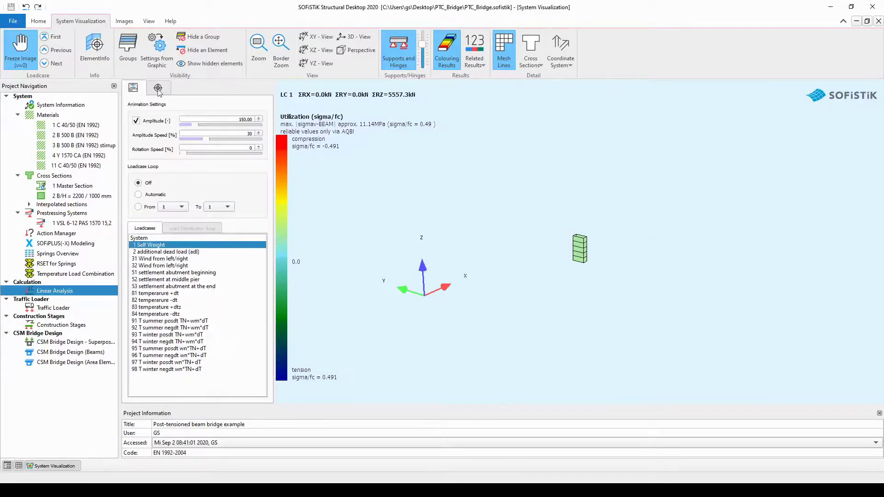
Check all element types of groups 10 and 20 in the group definition and apply it to the model.
left_click(170, 49)
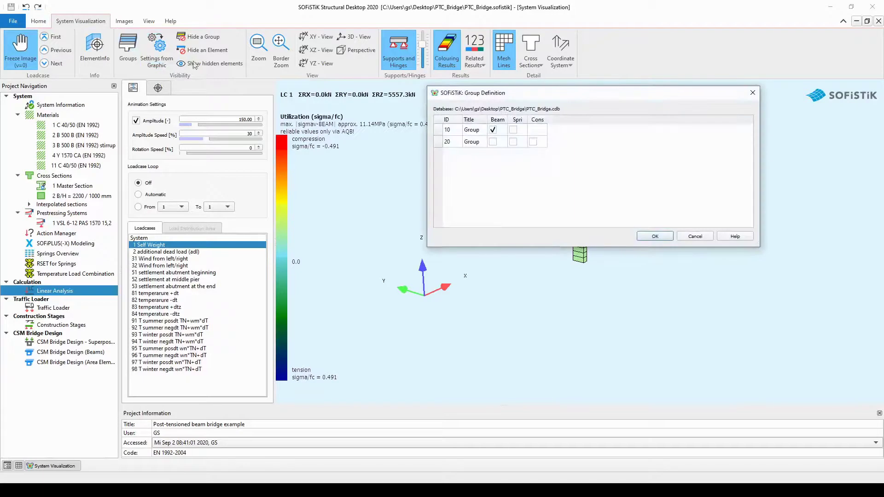
right_click(533, 130)
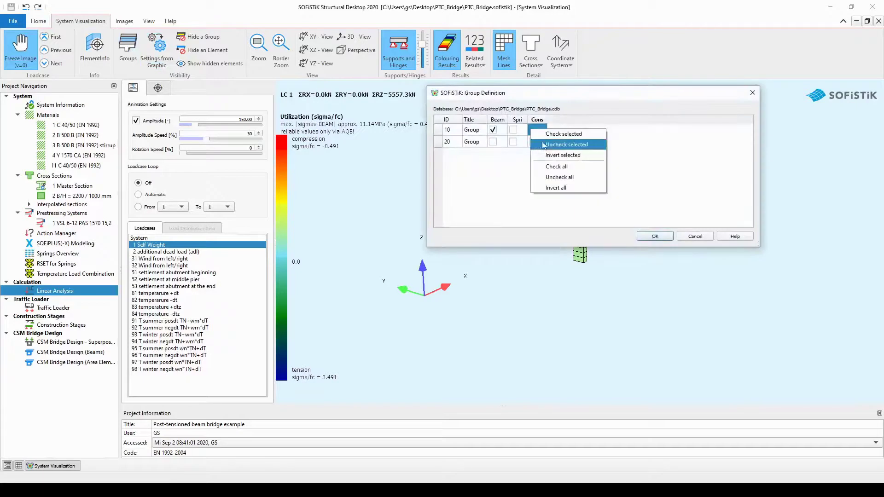
left_click(569, 167)
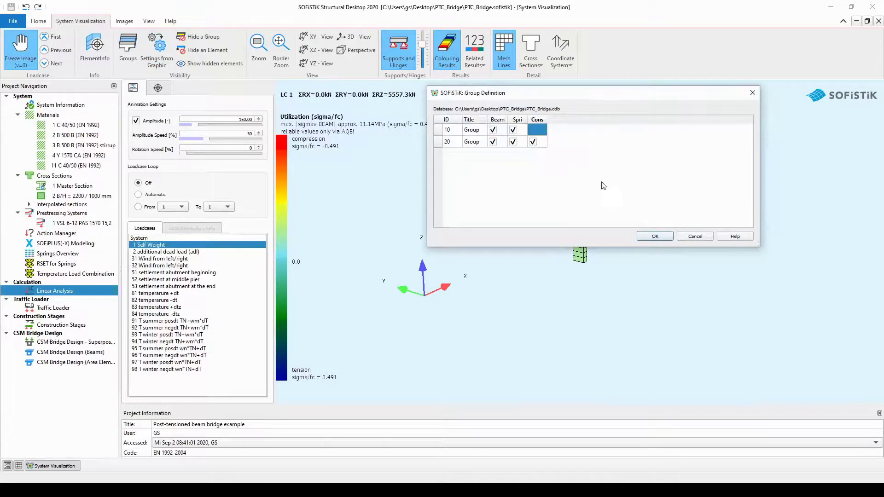
left_click(654, 236)
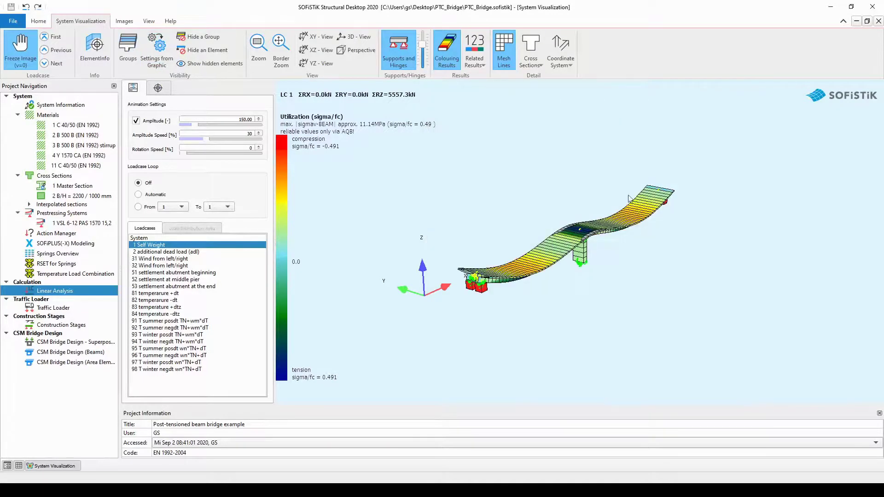
Hide the bridge deck group by picking it in the model, and show the hidden elements again.
left_click(216, 39)
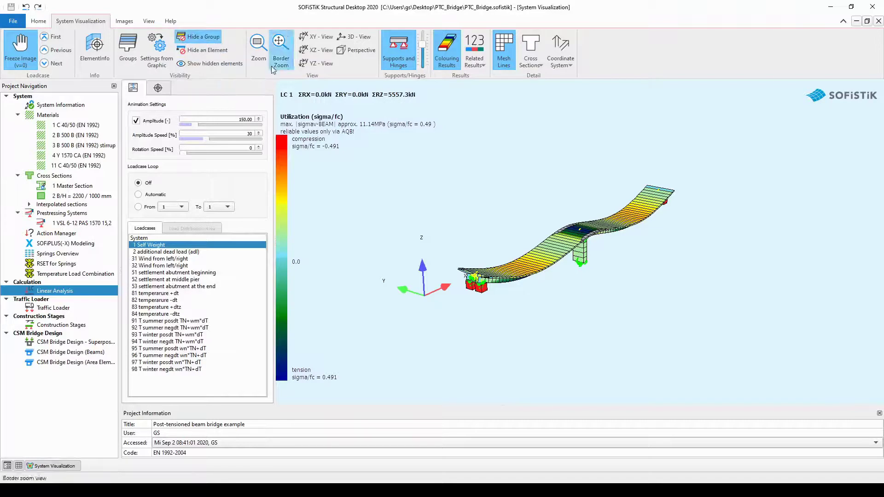
left_click(628, 217)
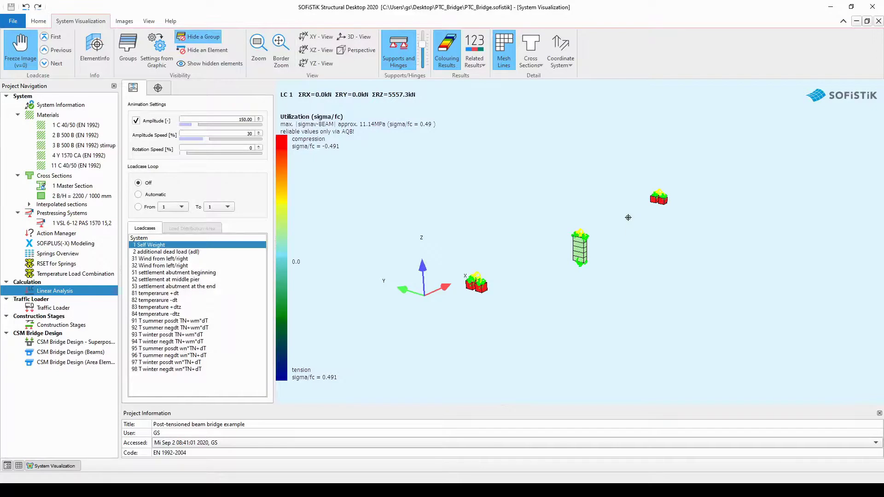
key("Escape")
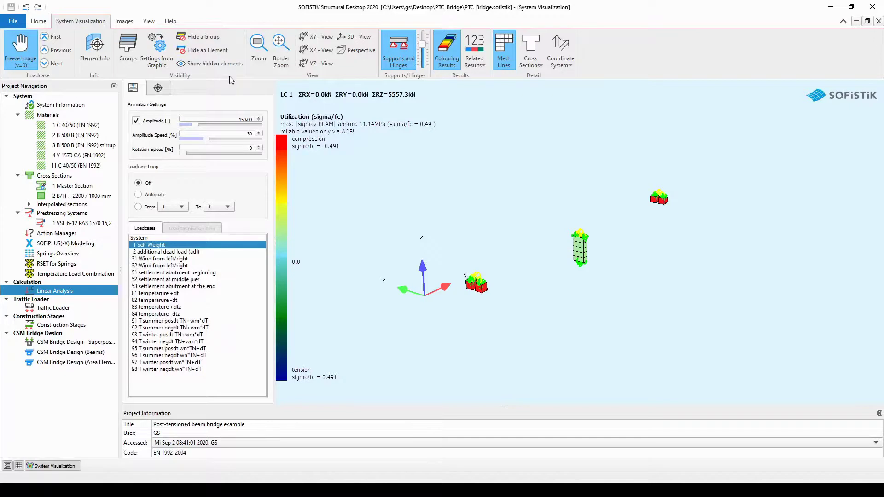
left_click(216, 65)
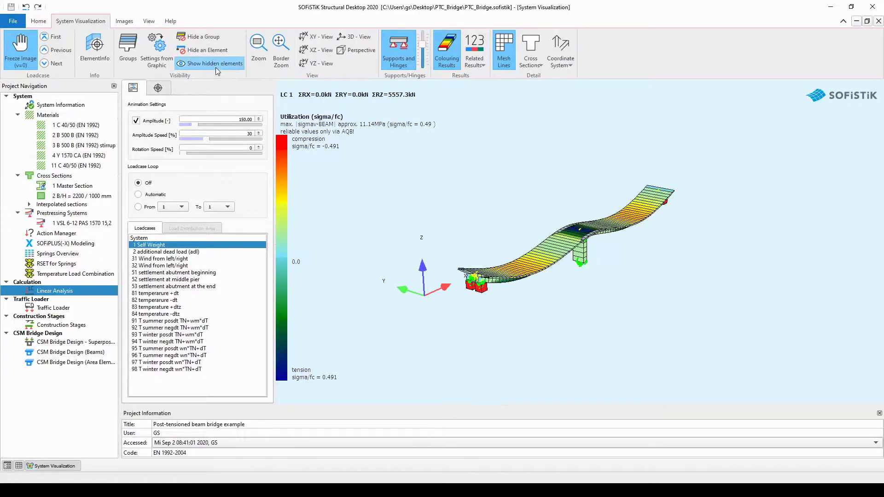
Hide several individual beam elements along both spans of the bridge deck.
left_click(228, 54)
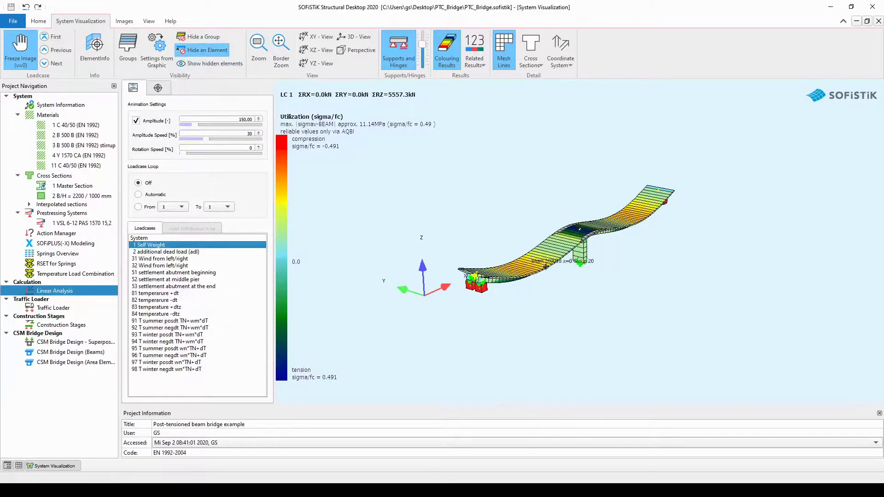
left_click(529, 266)
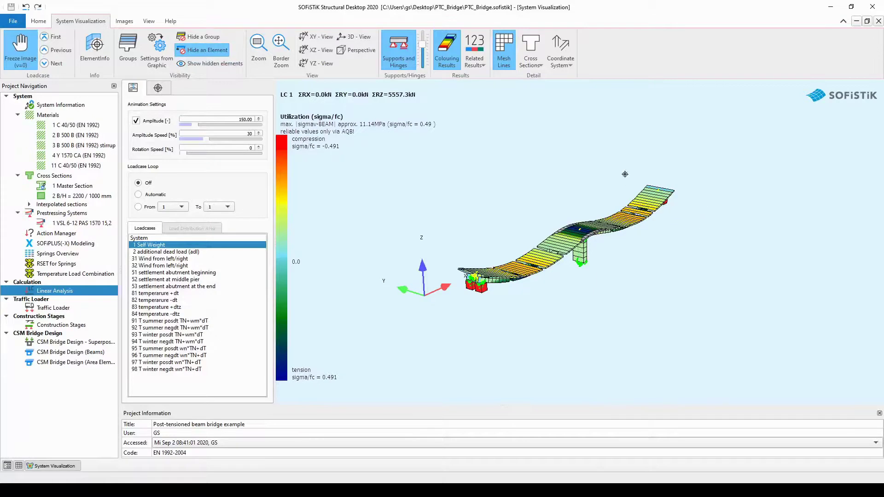
Inspect the element information of a deck beam beside a gap near the pier, and show all hidden elements again.
left_click(95, 49)
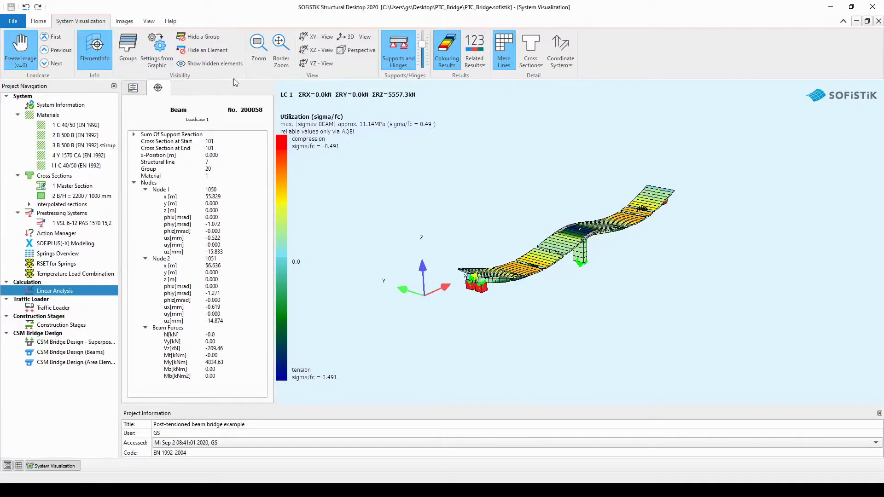
scroll(550, 258, "up", 4)
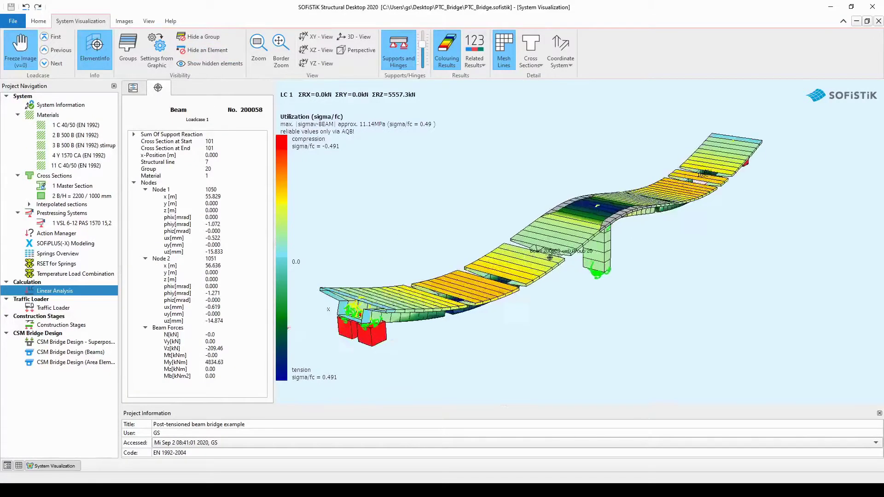
scroll(487, 279, "up", 3)
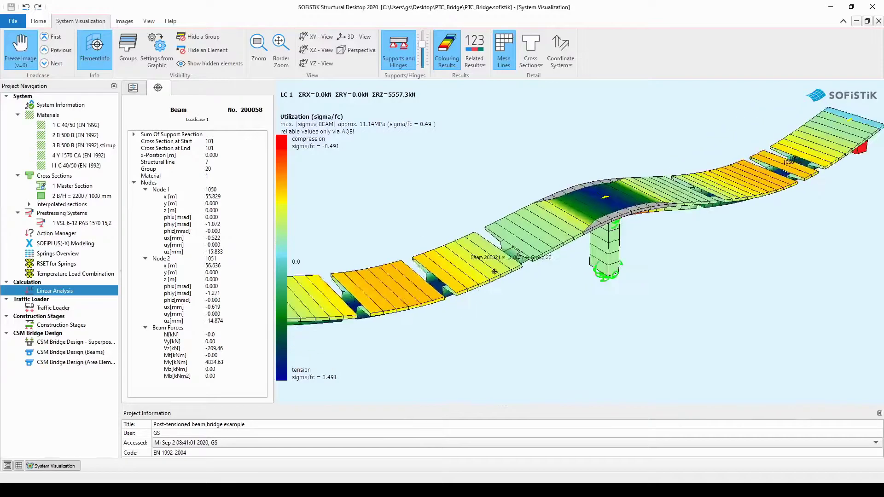
scroll(487, 279, "up", 3)
left_click(495, 264)
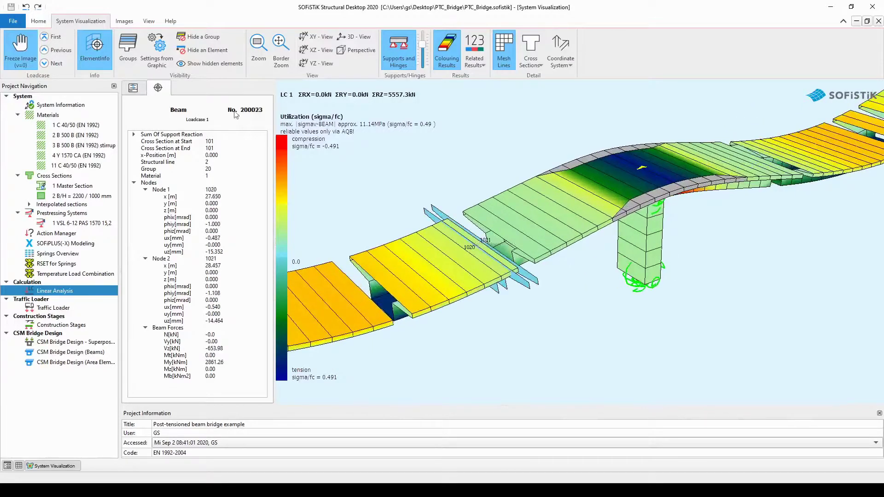
key("Escape")
left_click(221, 63)
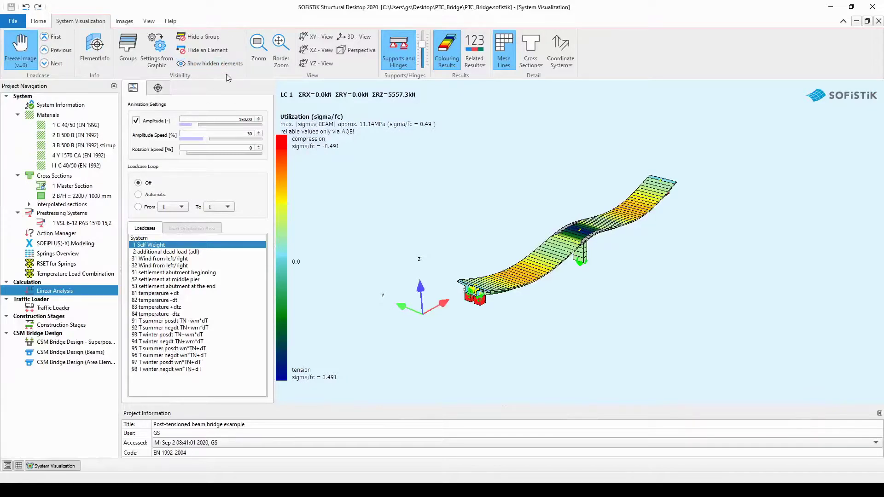
Enlarge the near abutment area with a zoom window, and restore the view of the full bridge.
left_click(258, 44)
left_click_drag(430, 259, 521, 324)
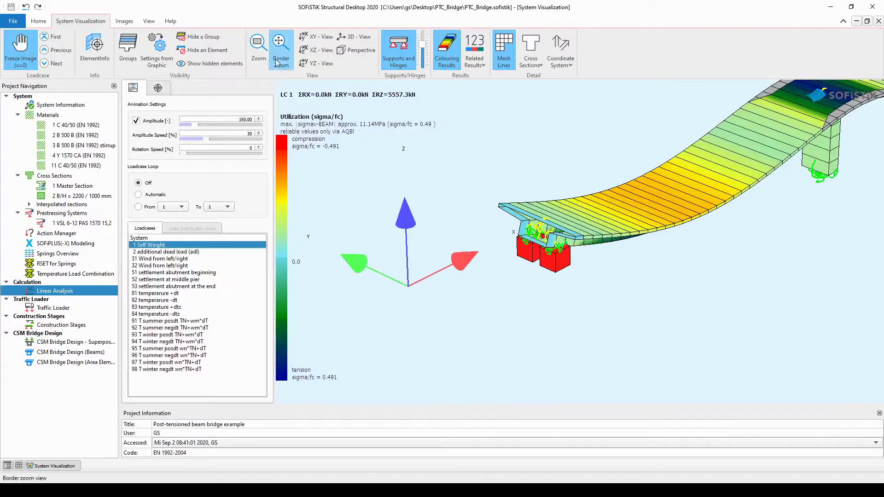
left_click(288, 49)
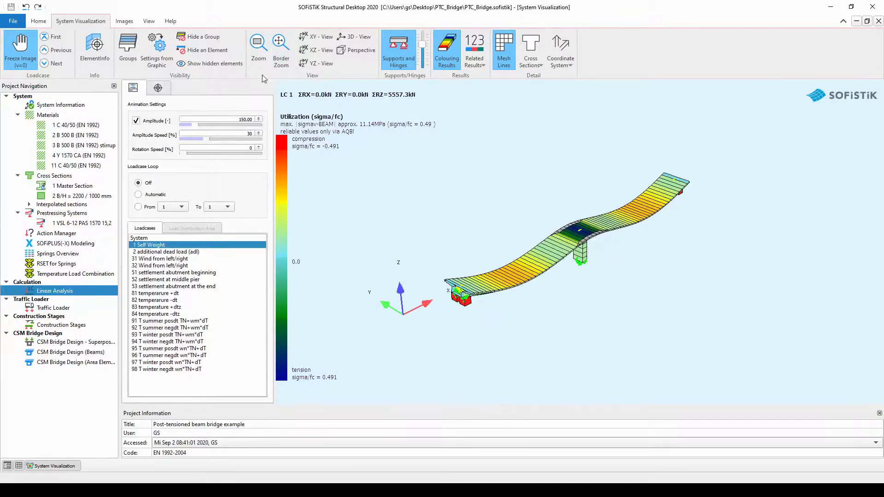
Examine the utilization colours at the bridge ends and over the middle pier up close, and fit the full bridge again.
scroll(447, 306, "up", 2)
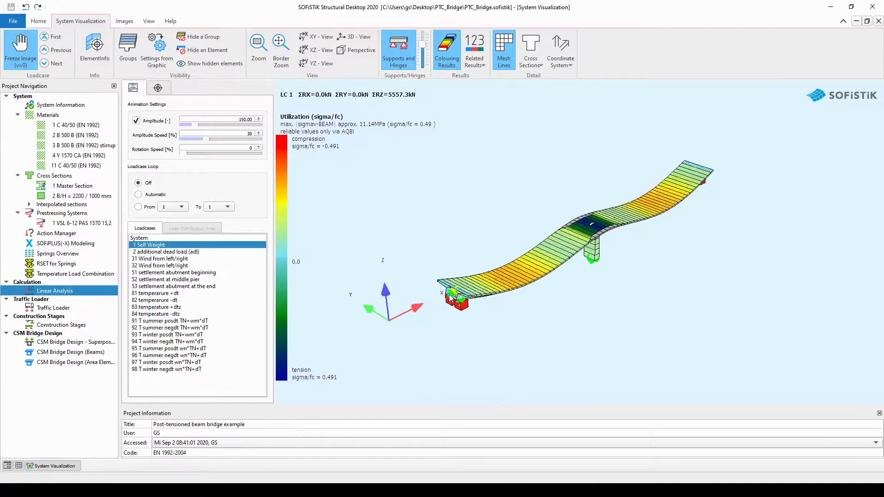
scroll(447, 307, "up", 3)
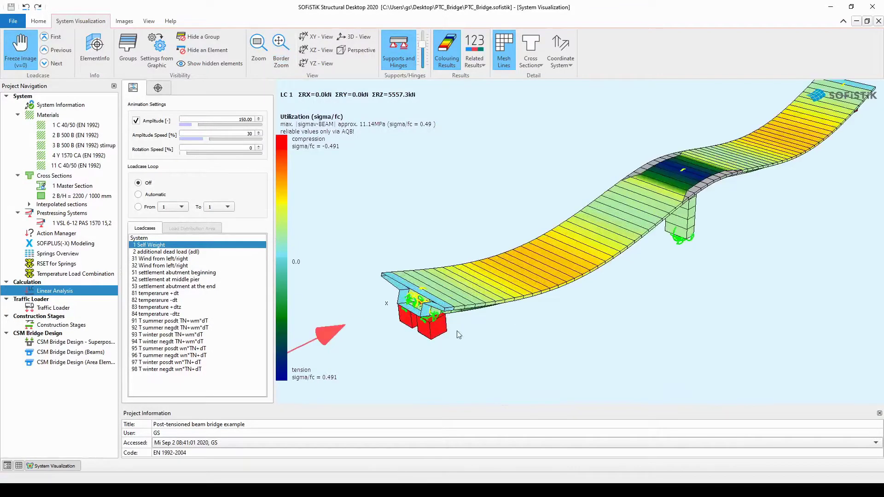
scroll(458, 334, "up", 2)
scroll(459, 335, "down", 3)
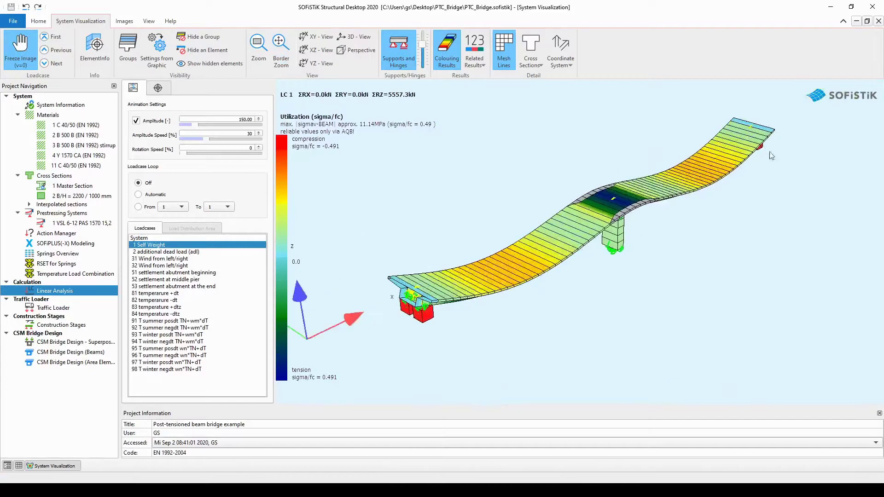
scroll(716, 167, "up", 3)
scroll(712, 167, "down", 4)
scroll(602, 224, "up", 2)
scroll(601, 224, "up", 4)
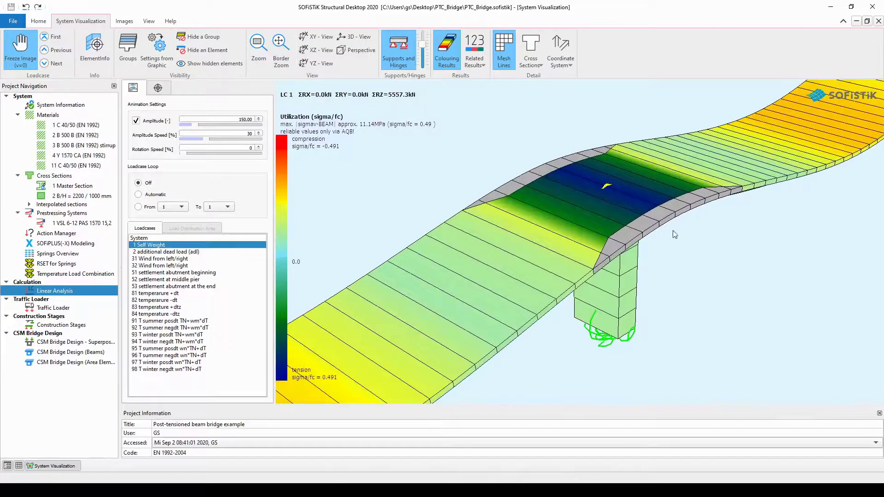
left_click_drag(672, 230, 555, 172)
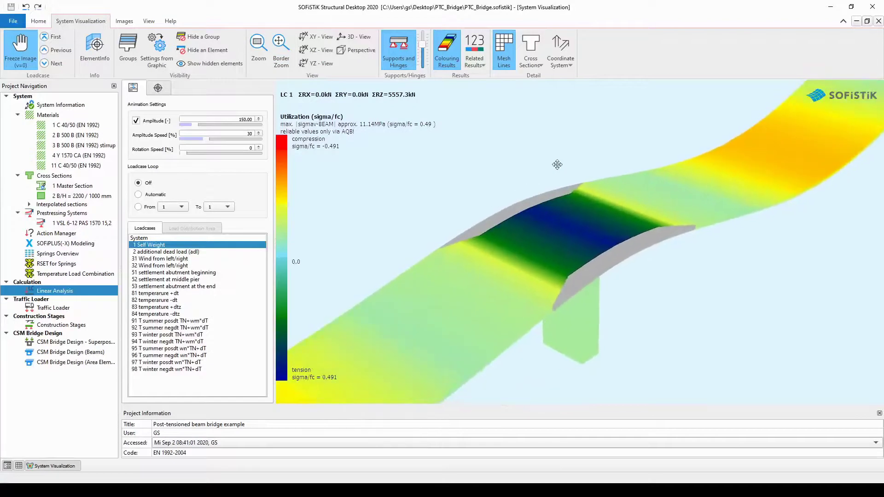
left_click(276, 62)
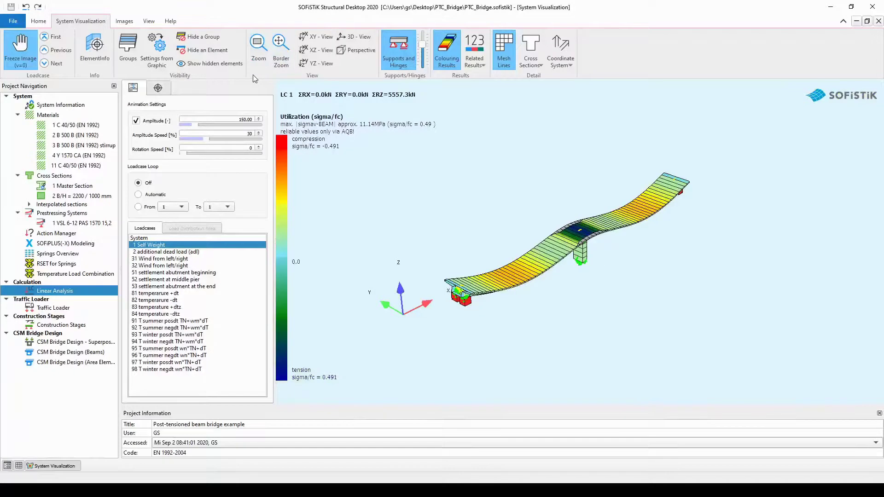
View the bridge in the XY, YZ and XZ projections, and switch to the 3D and perspective views.
left_click(95, 50)
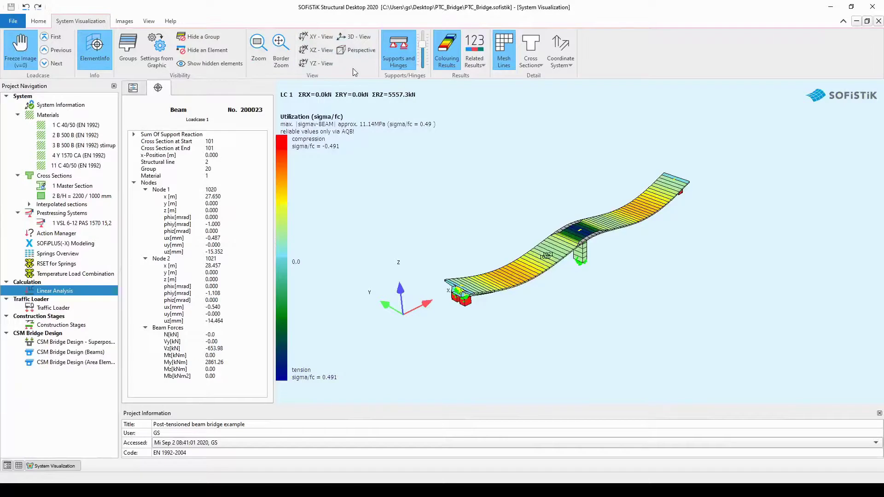
key("Escape")
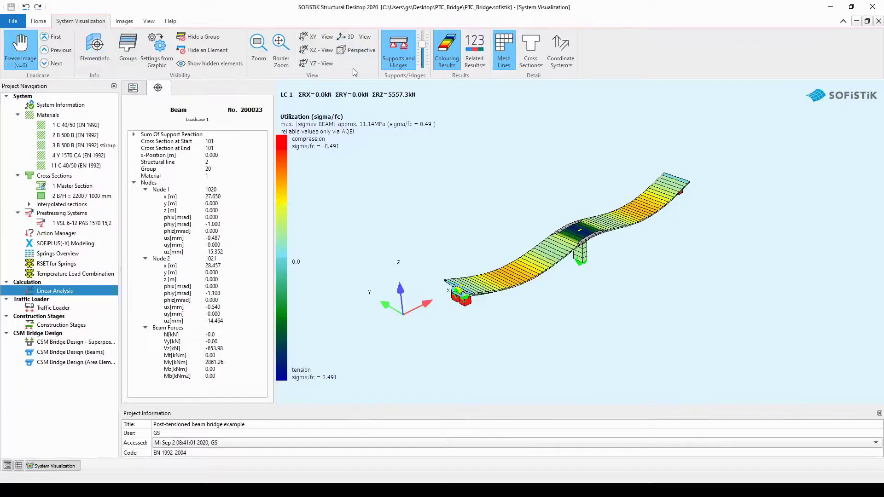
left_click(321, 39)
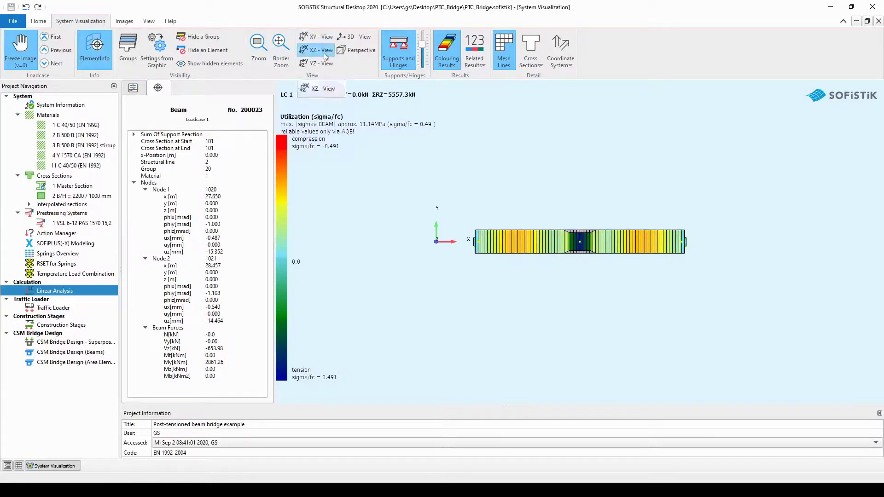
left_click(324, 52)
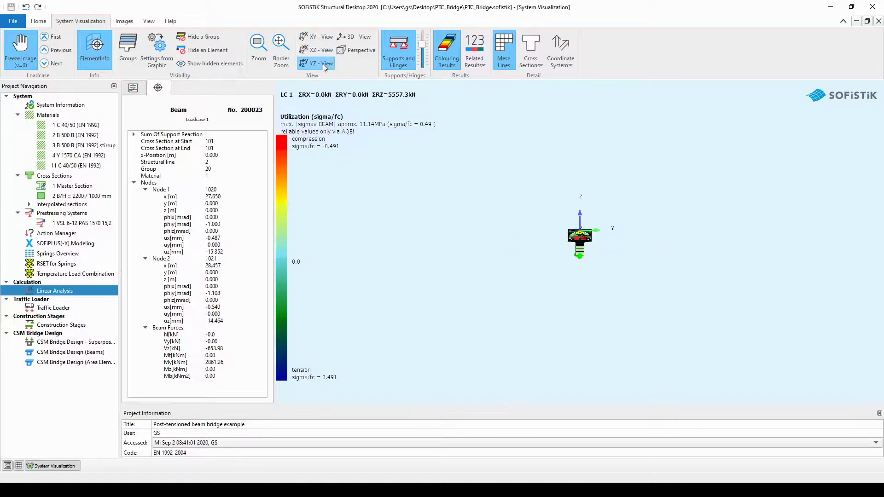
scroll(581, 205, "up", 3)
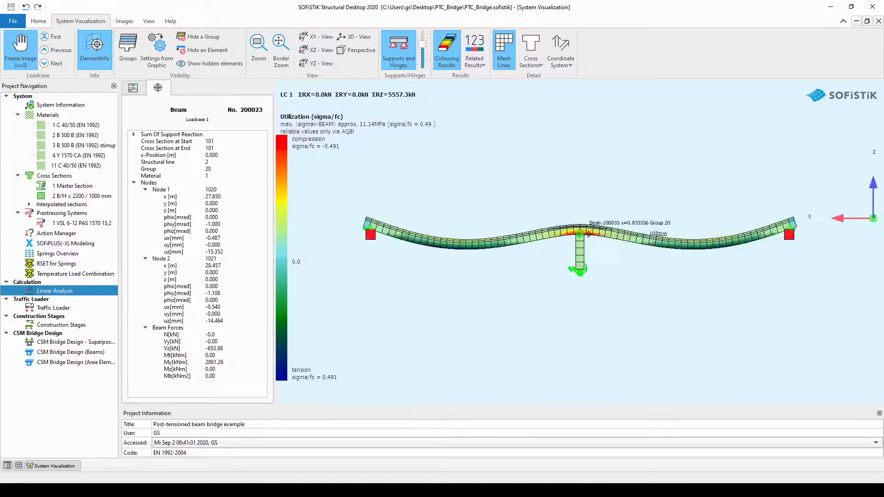
scroll(583, 202, "down", 1)
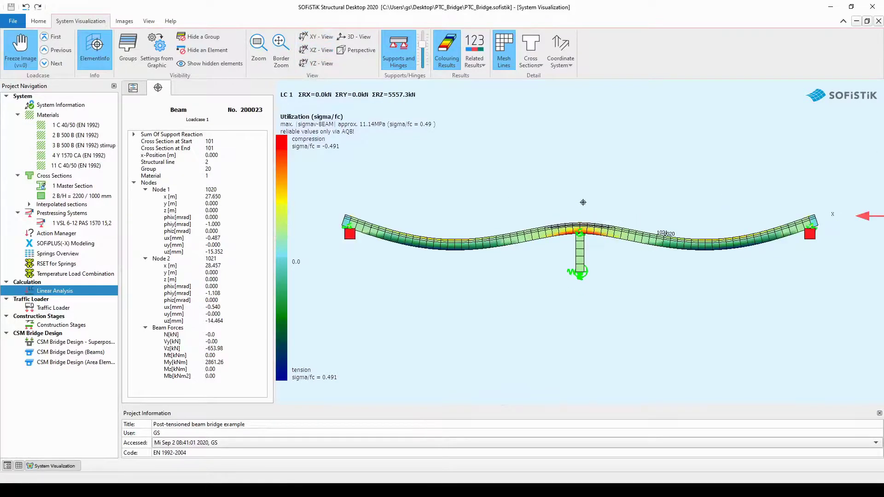
left_click(356, 37)
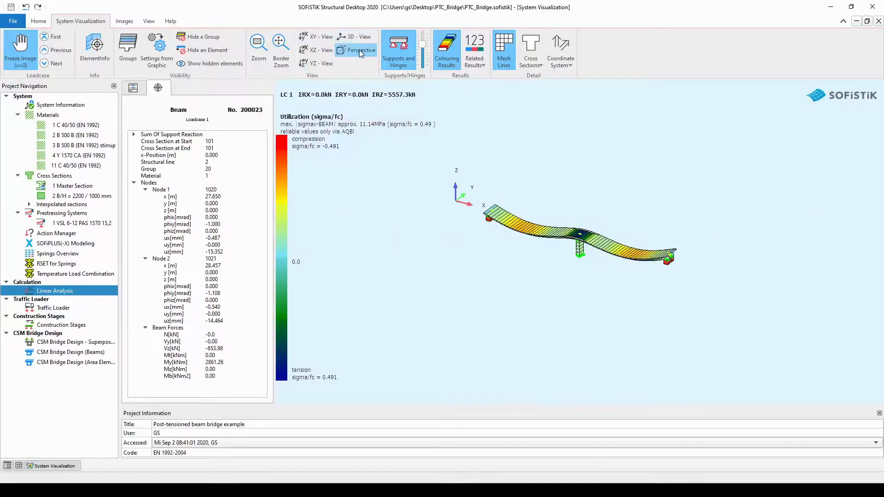
left_click(359, 50)
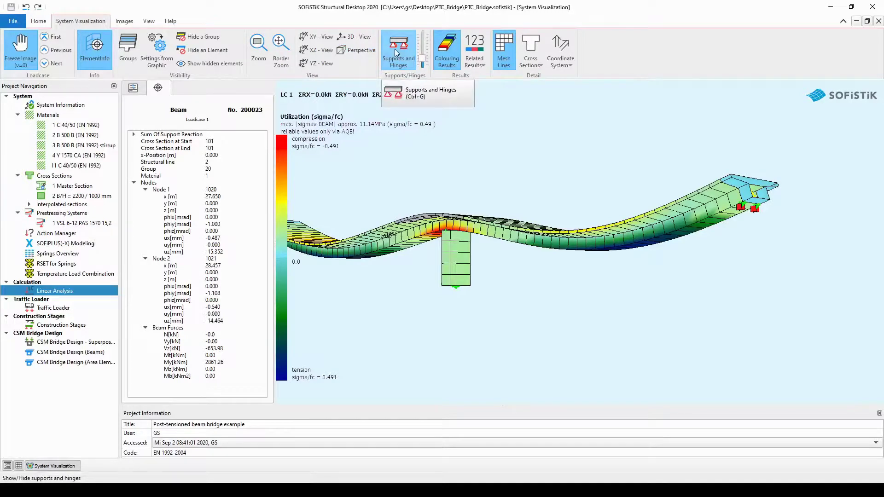
Turn the display of supports and hinges off and on again.
left_click(394, 48)
left_click(394, 49)
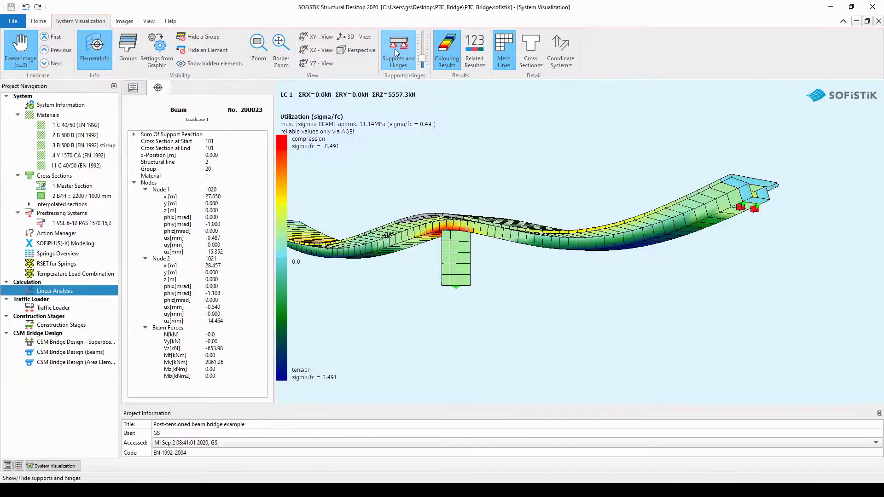
left_click(394, 49)
left_click(394, 49)
key("Escape")
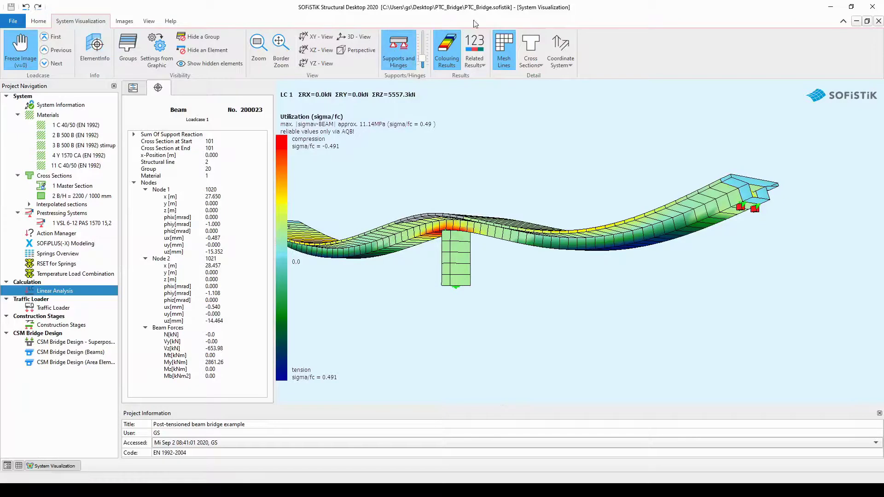
Turn the result colouring of the bridge off and on again.
left_click(457, 46)
left_click(457, 46)
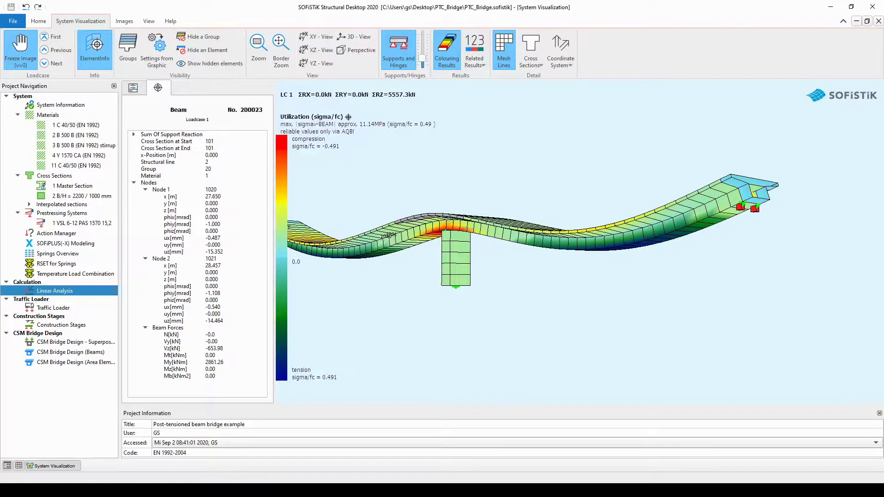
key("Escape")
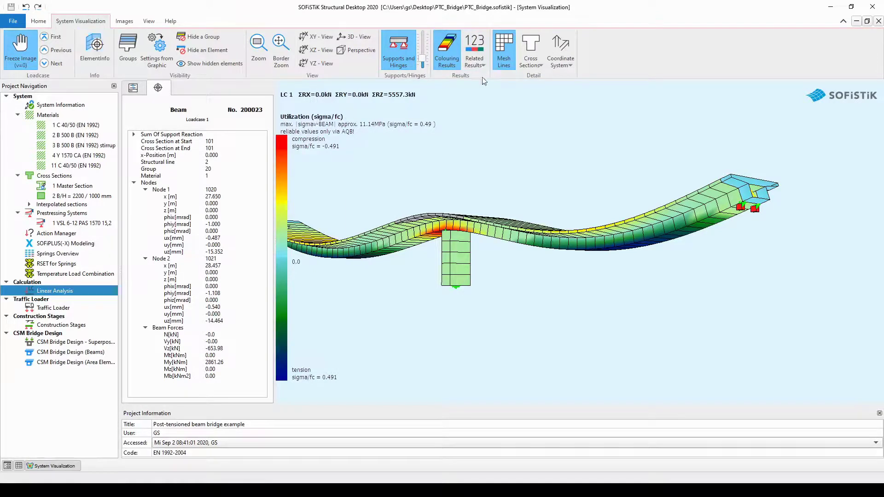
Colour the bridge by Stresses (sigma) and by von Mises stresses (sigma-v).
left_click(483, 66)
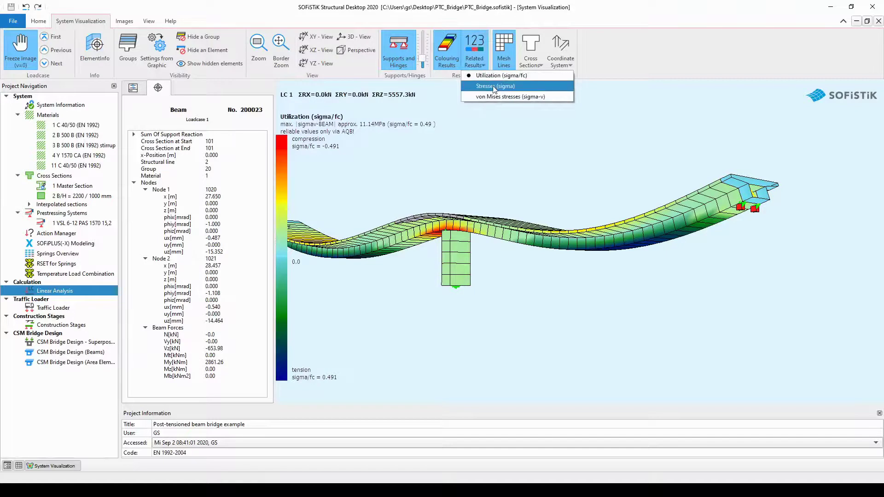
left_click(492, 85)
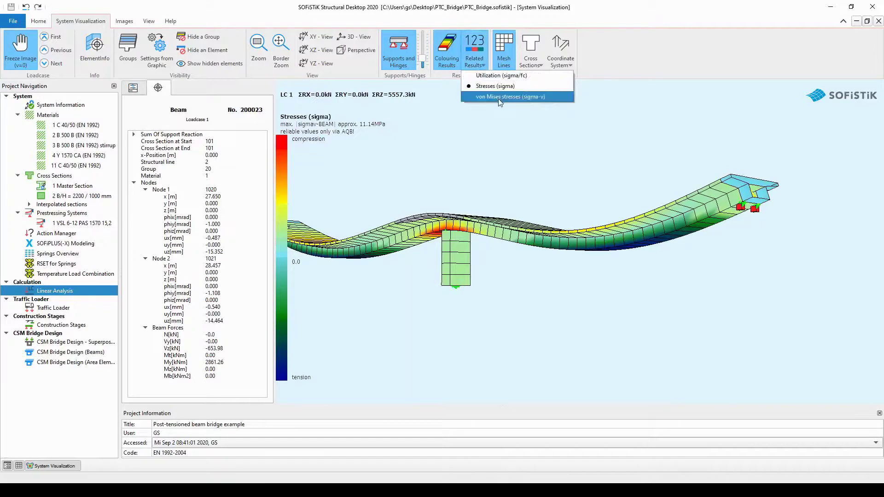
left_click(499, 97)
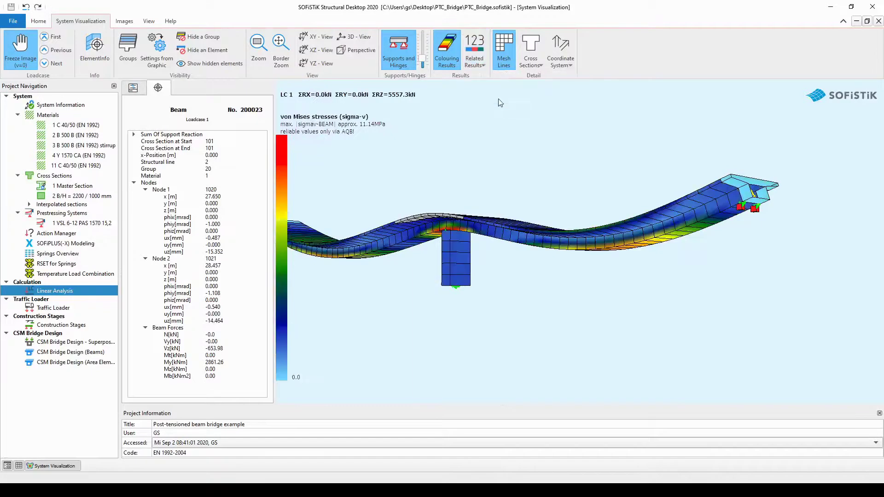
Cycle the result colouring through its three related result types and return to Utilization (sigma/fc).
left_click(479, 55)
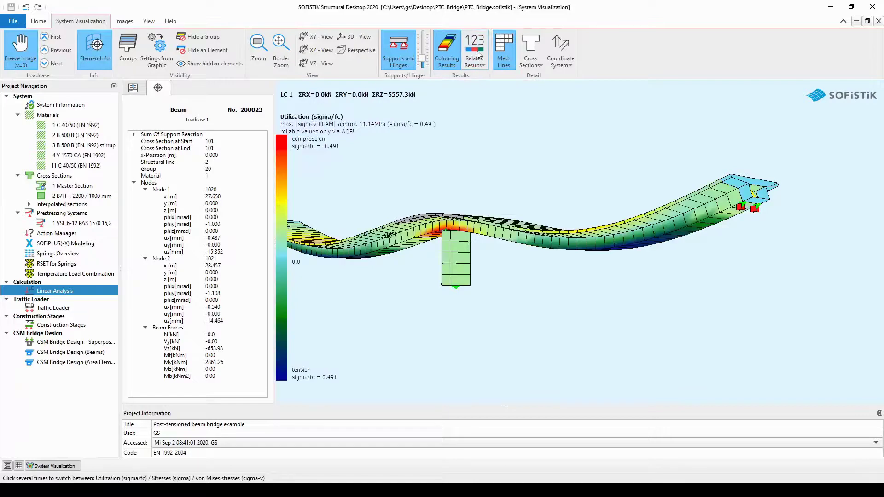
left_click(483, 45)
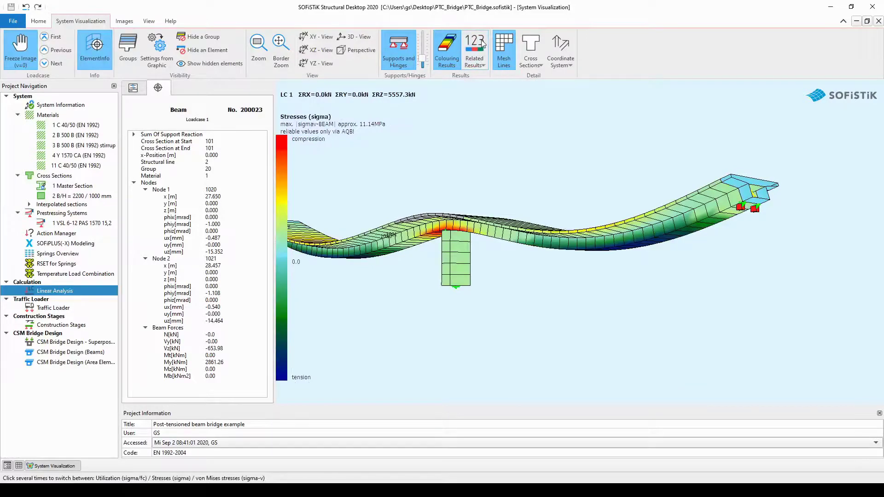
left_click(483, 44)
left_click(483, 45)
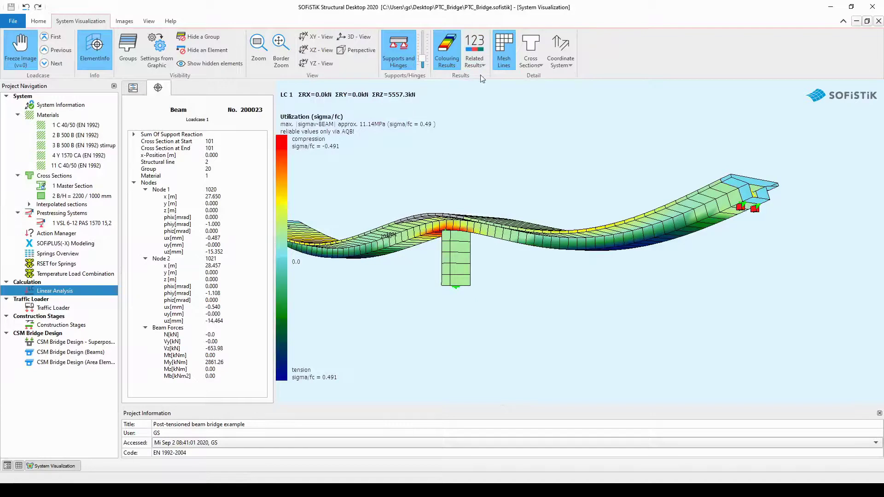
key("Escape")
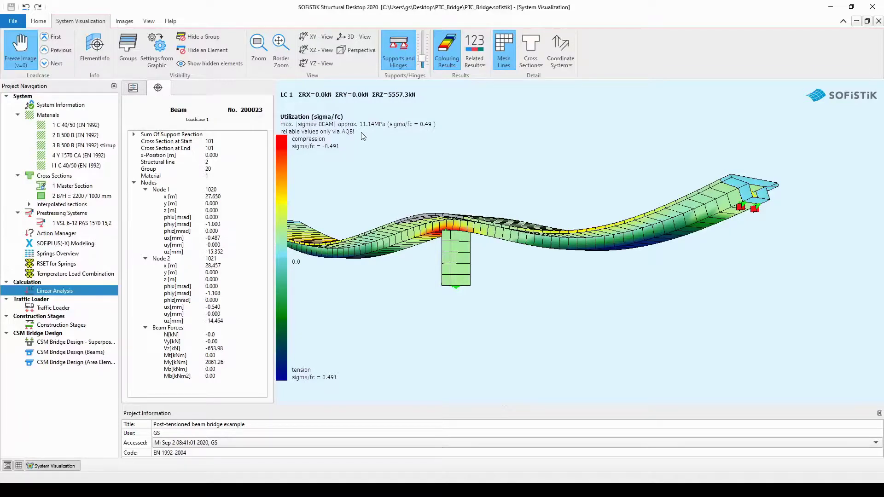
key("i")
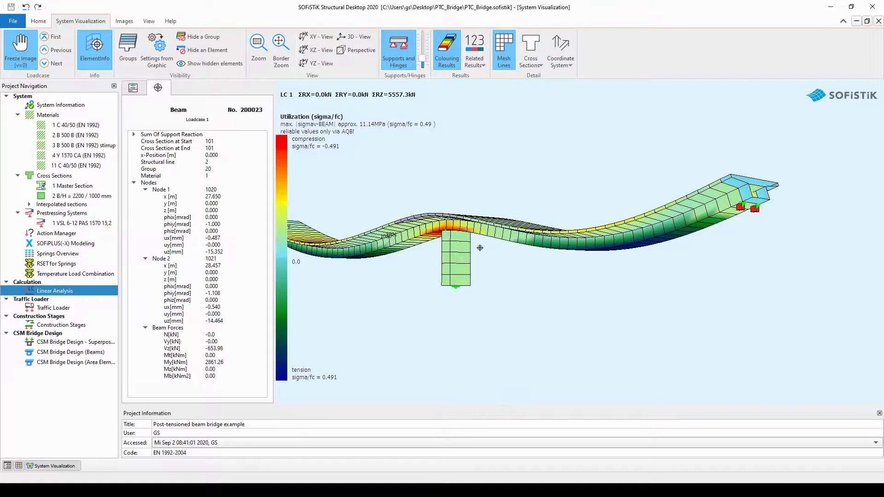
key("Escape")
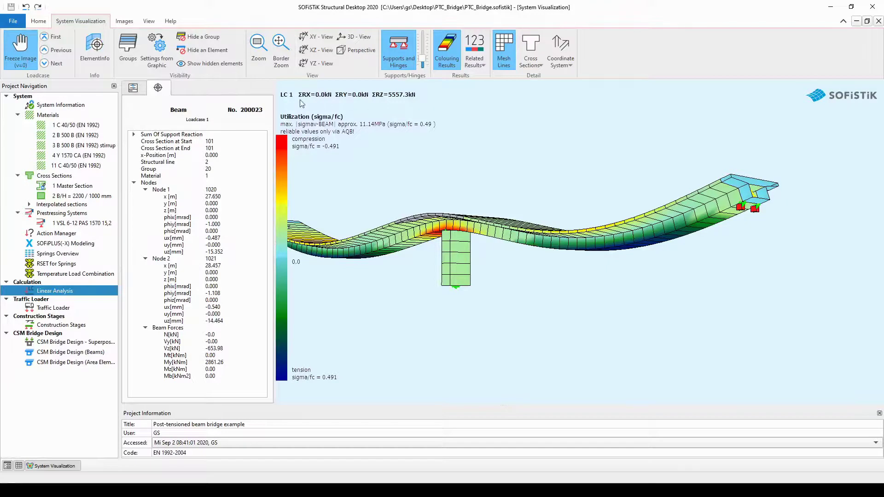
right_click(419, 101)
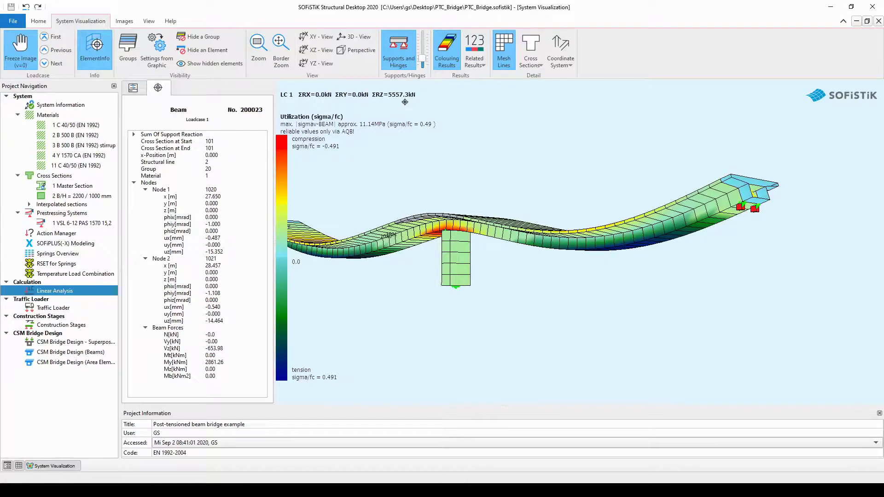
key("Escape")
Hide the mesh lines to inspect the deck's utilization colours, and show the mesh lines again.
left_click(504, 63)
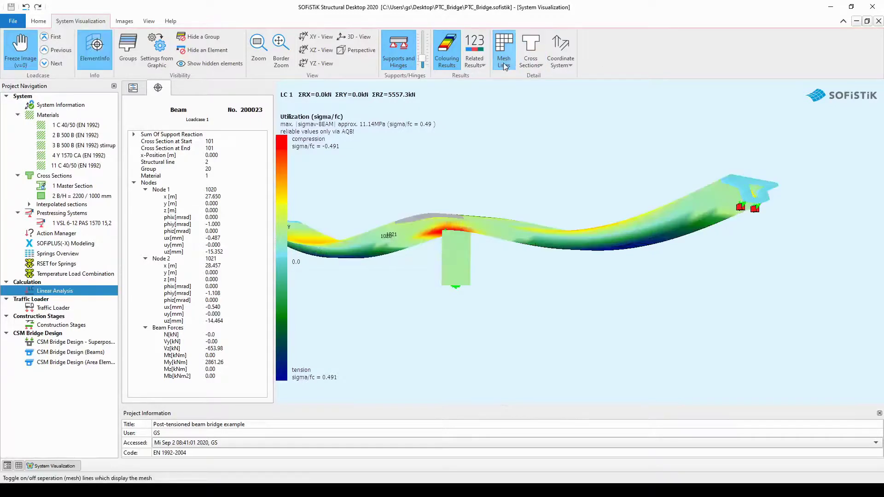
left_click_drag(517, 194, 528, 231)
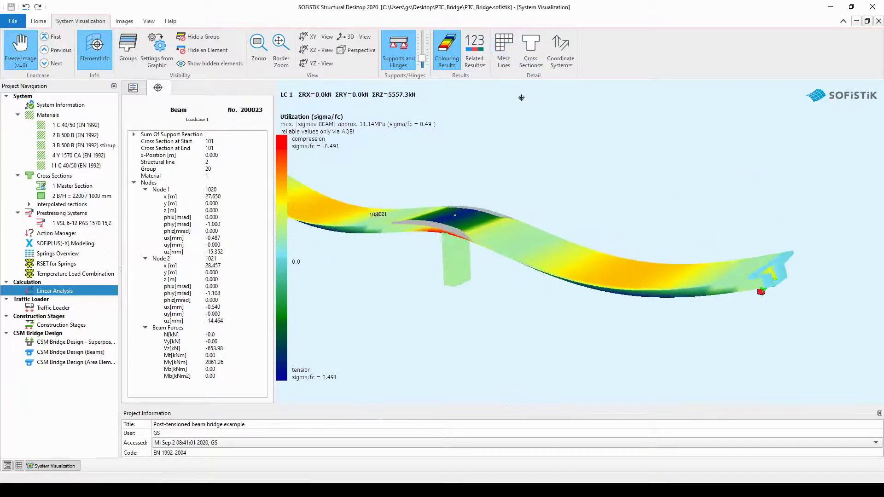
left_click(507, 58)
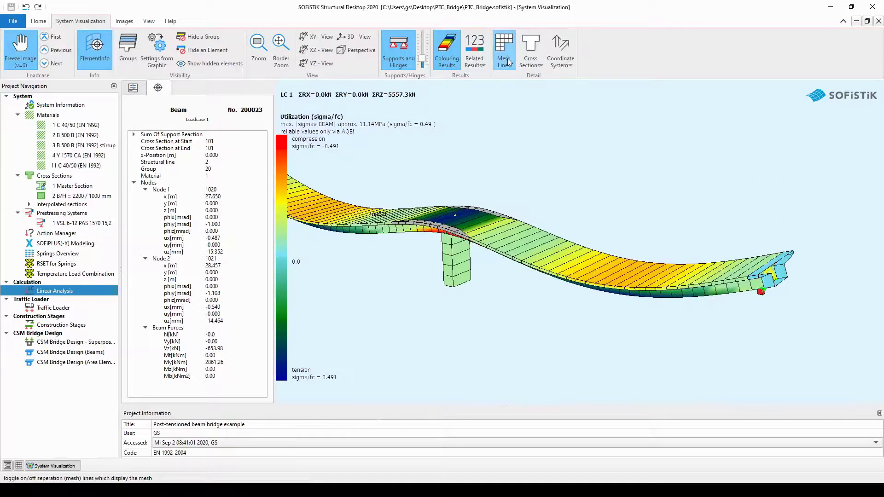
View the bridge with no cross section visualization, with only quad cross sections, and with full visualization of cross sections again.
left_click(541, 67)
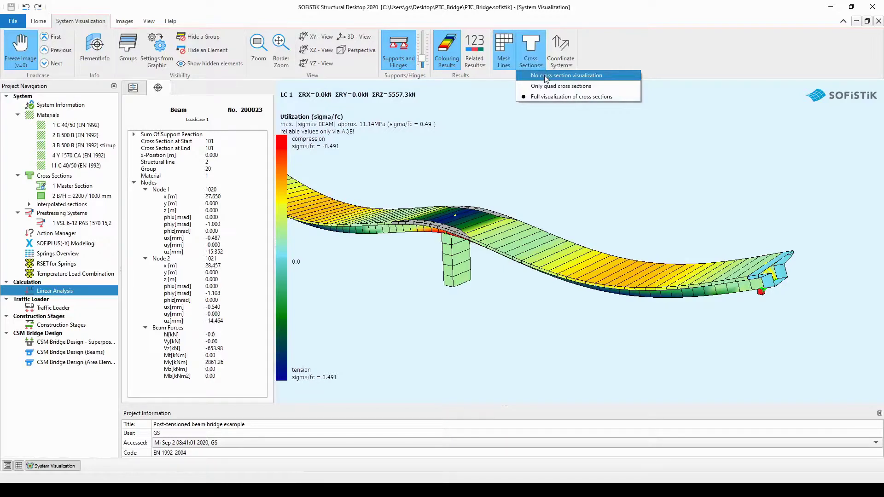
left_click(547, 76)
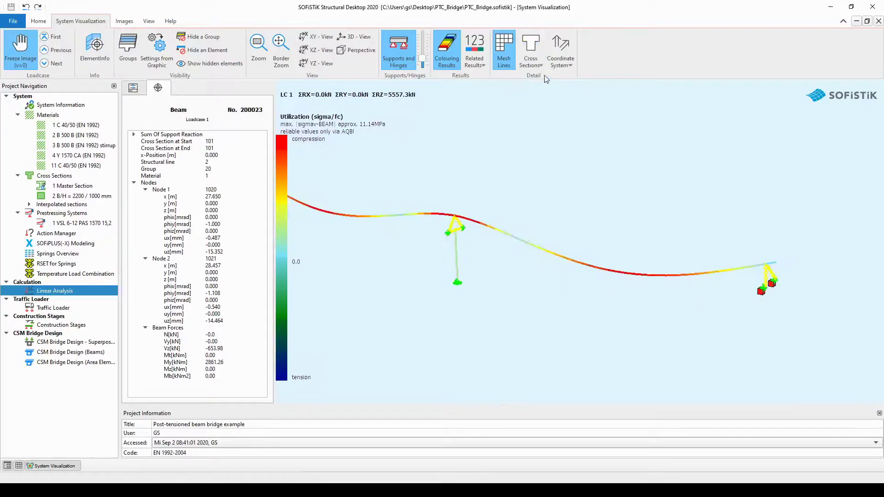
left_click(535, 62)
left_click(549, 87)
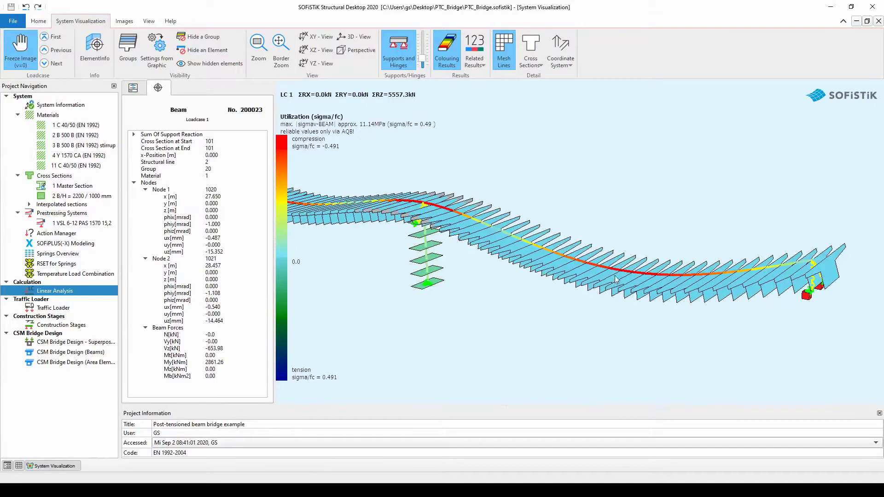
left_click_drag(608, 277, 575, 248)
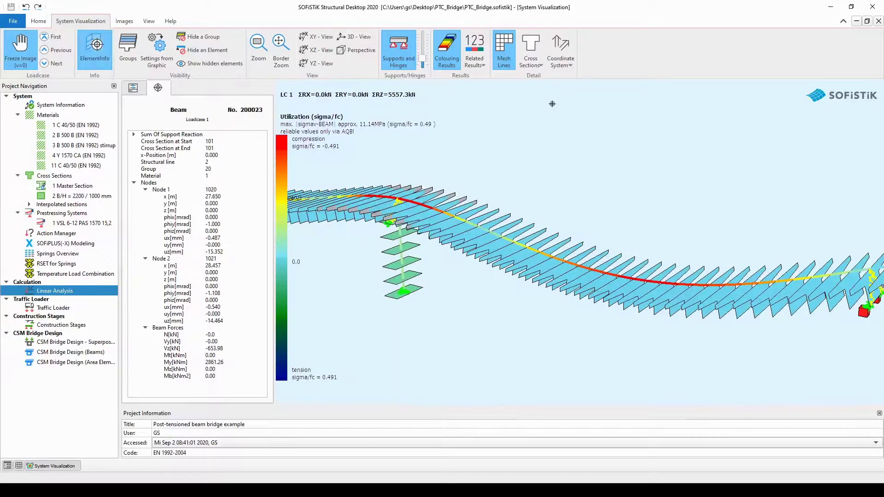
left_click(539, 64)
left_click(555, 96)
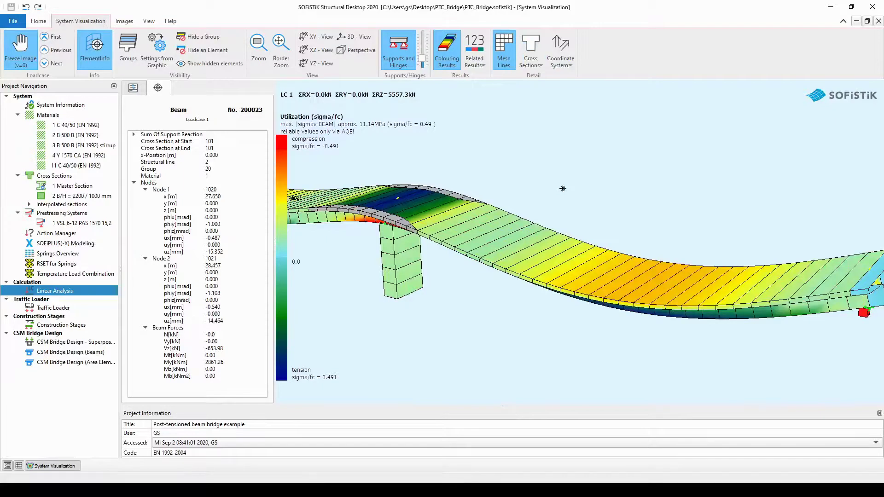
key("Escape")
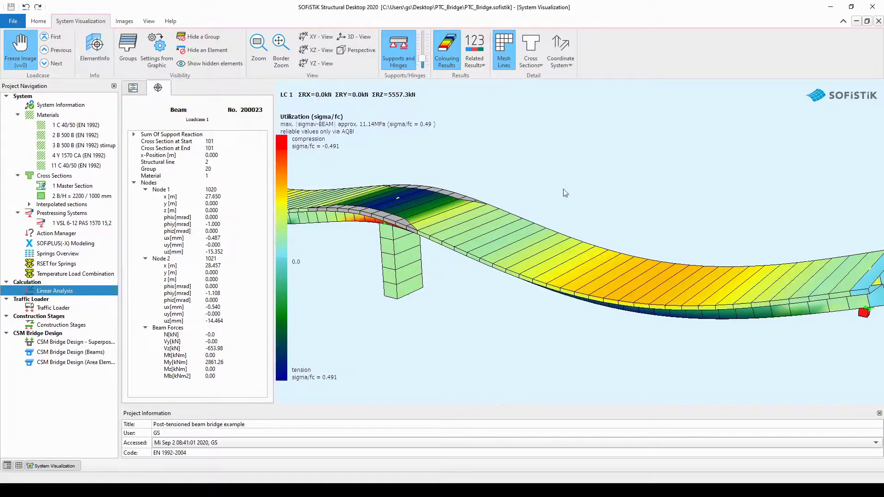
Cycle once through the three cross section display modes, back to full visualization.
left_click(536, 52)
left_click(537, 52)
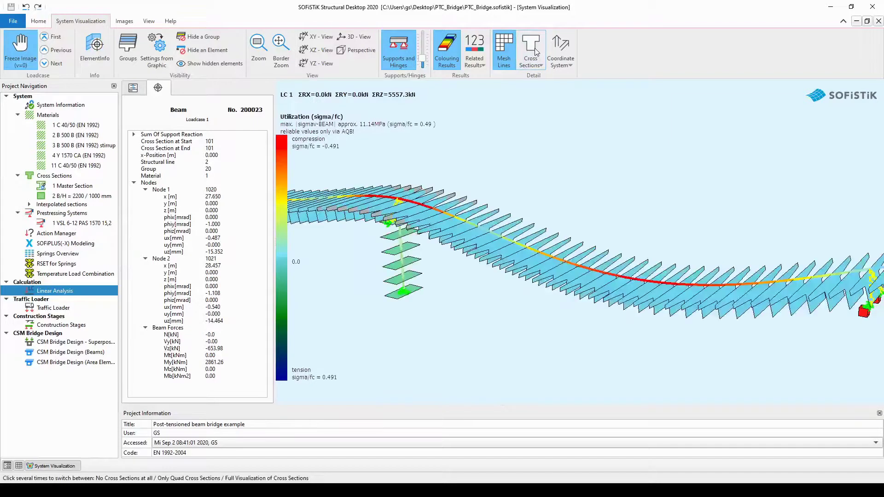
left_click(537, 52)
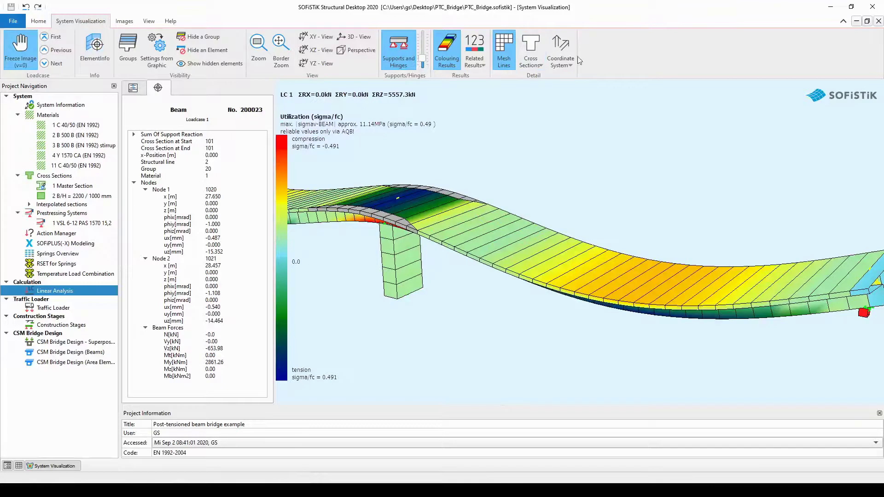
Display the local coordinate systems and examine the element axes along the bridge beam up close.
left_click(570, 67)
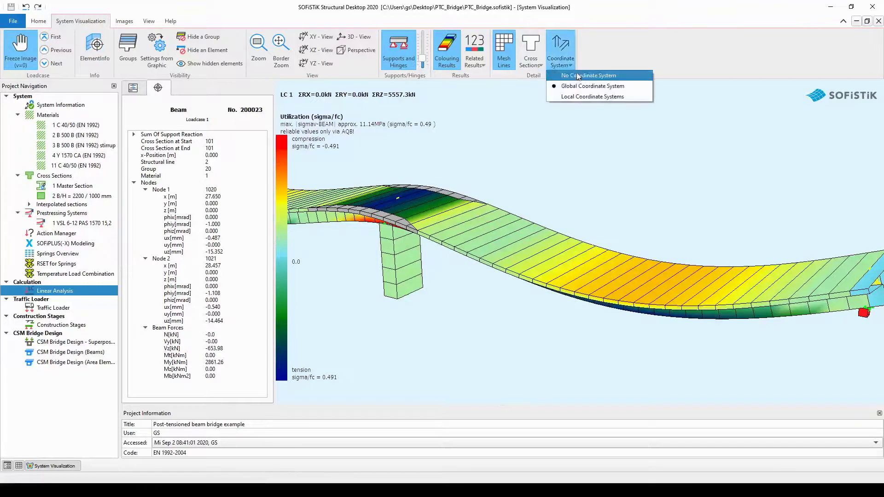
left_click(598, 96)
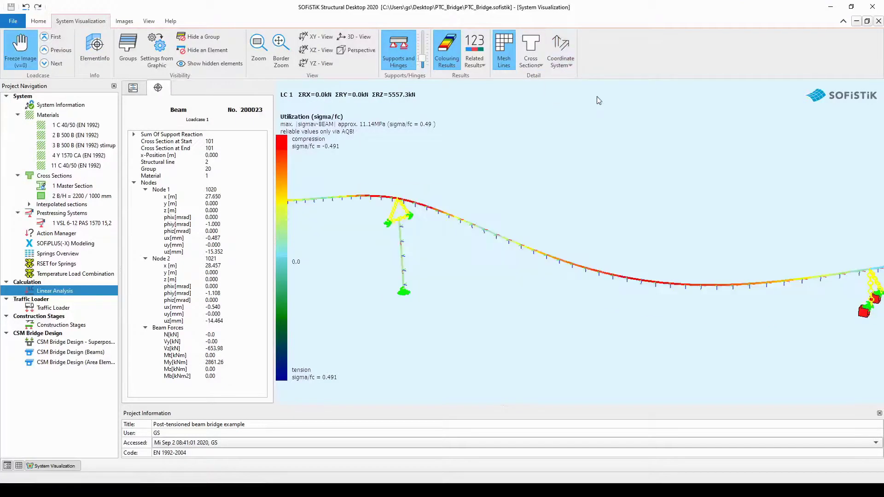
scroll(629, 287, "up", 5)
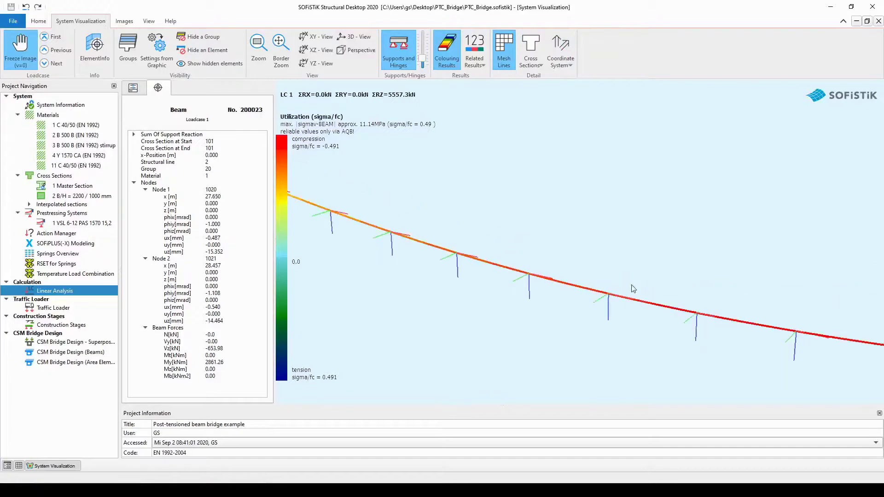
scroll(625, 308, "up", 4)
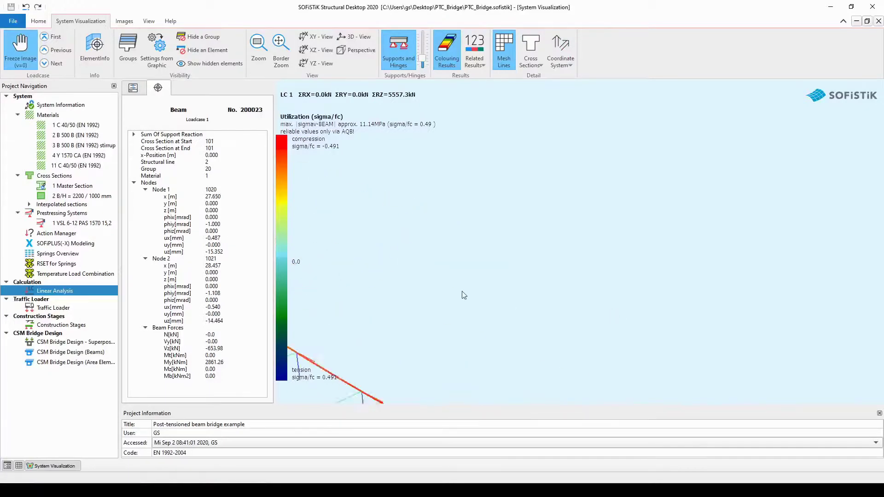
scroll(463, 297, "down", 5)
scroll(456, 321, "up", 1)
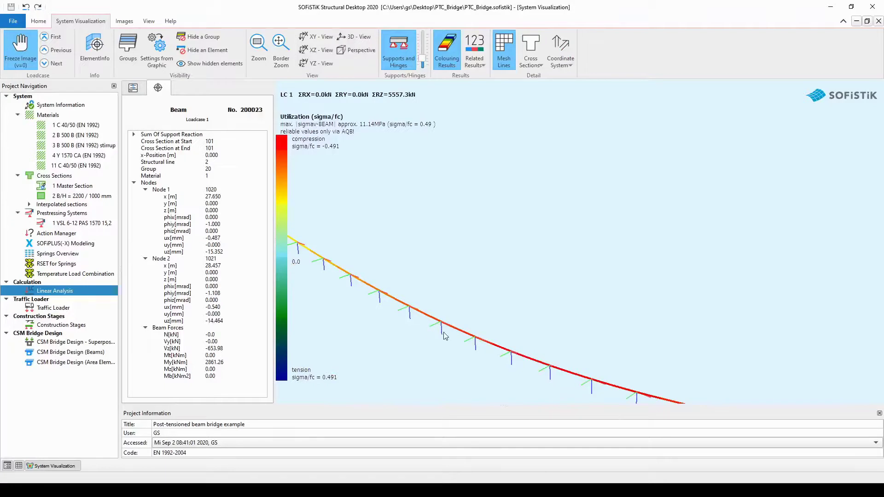
left_click(444, 332)
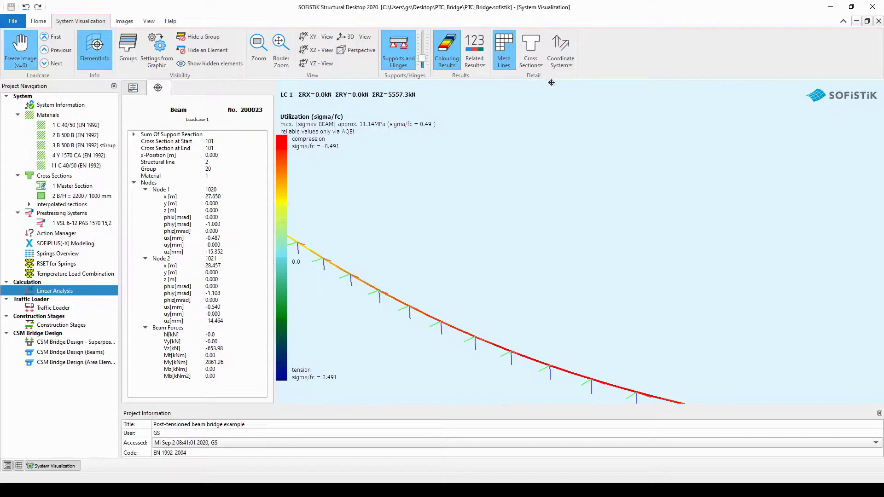
key("Escape")
Restore the Global Coordinate System display and fit the whole bridge in the view.
left_click(571, 66)
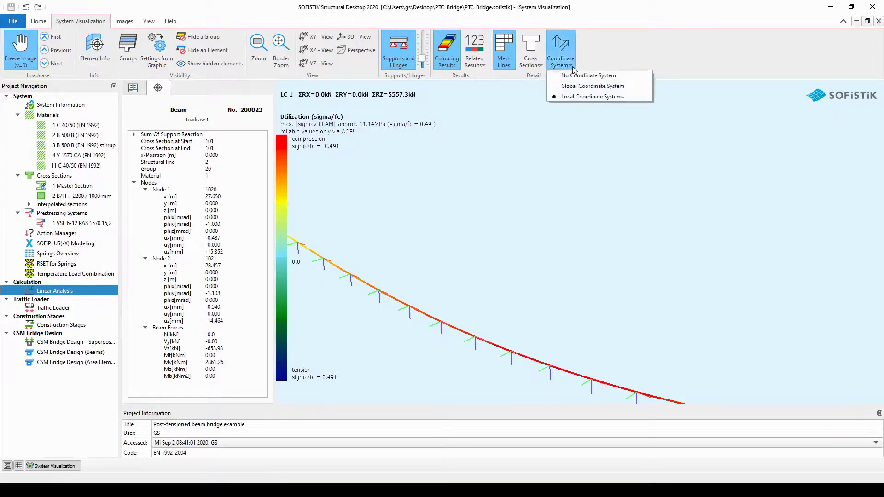
left_click(598, 87)
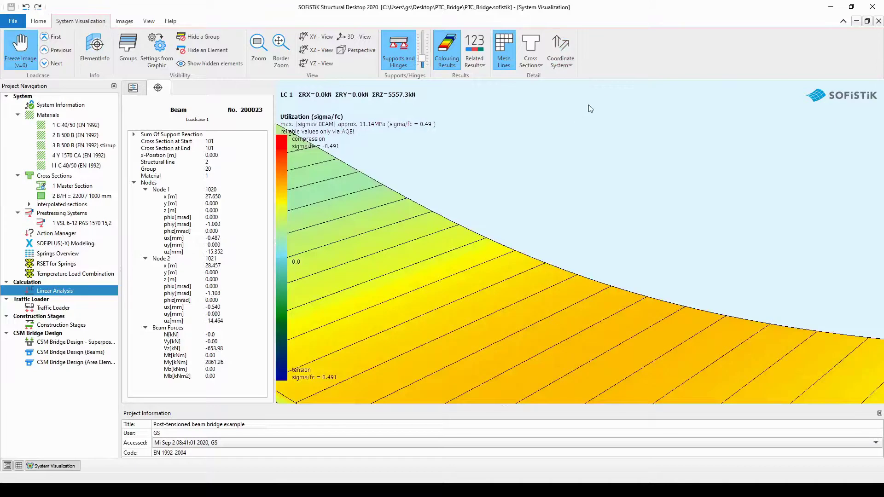
left_click(286, 62)
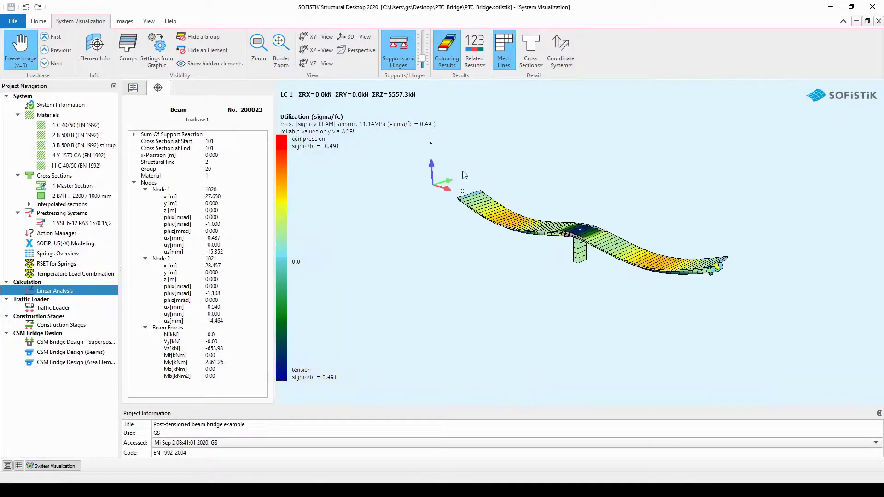
scroll(462, 171, "up", 1)
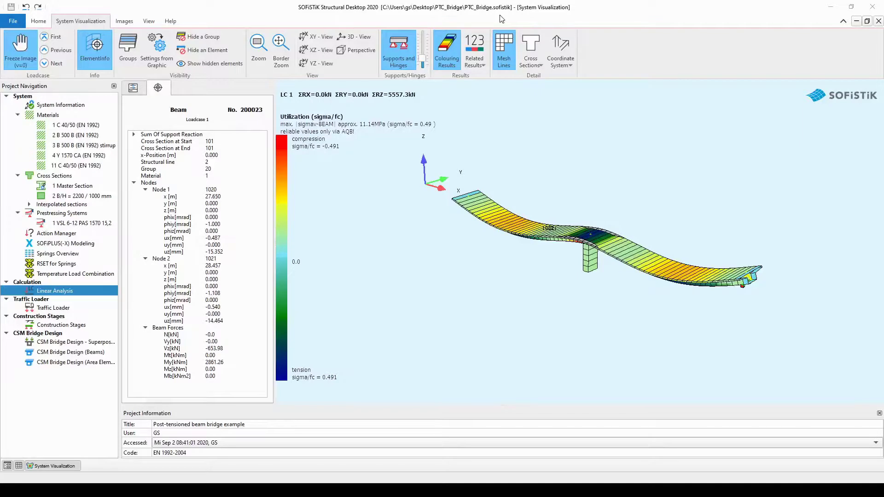
Calculate only the RSET Results of Single LCs task in the Calculation group.
left_click(109, 301)
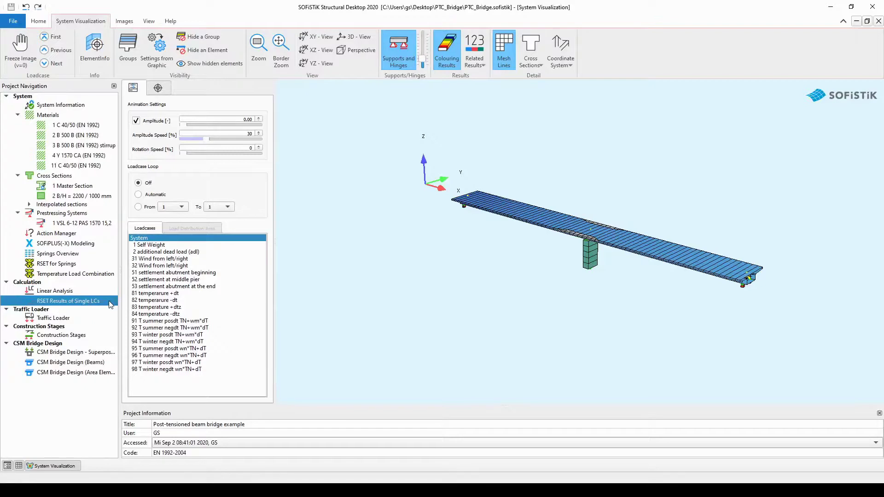
left_click(110, 305)
left_click(109, 305)
right_click(111, 303)
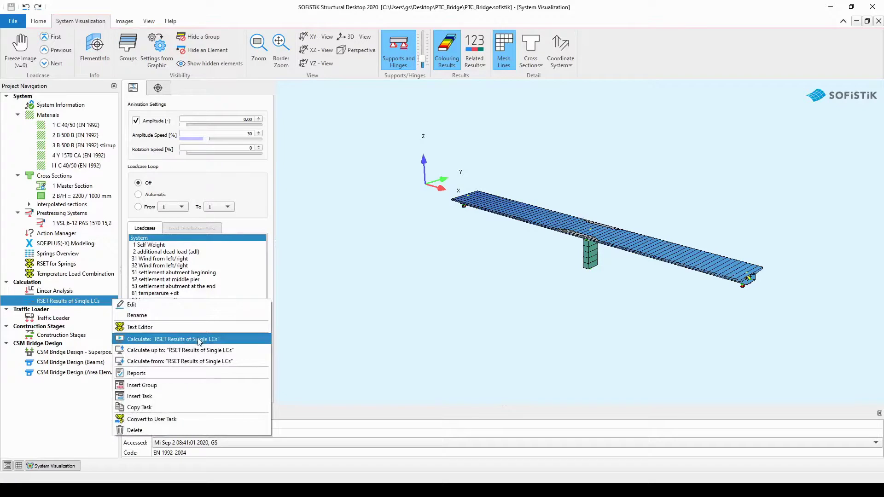
left_click(229, 341)
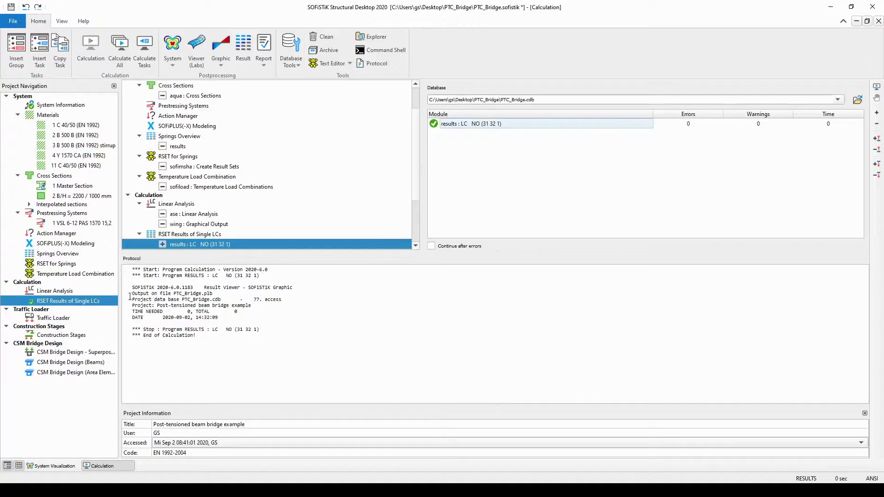
Open the report of the RSET Results of Single LCs task at result set S1L, Spring Support Axis 1 left.
right_click(108, 305)
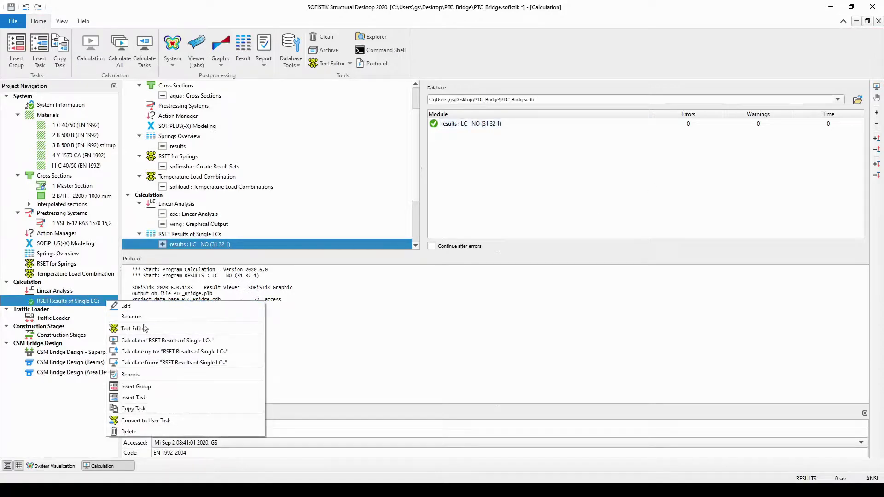
left_click(154, 374)
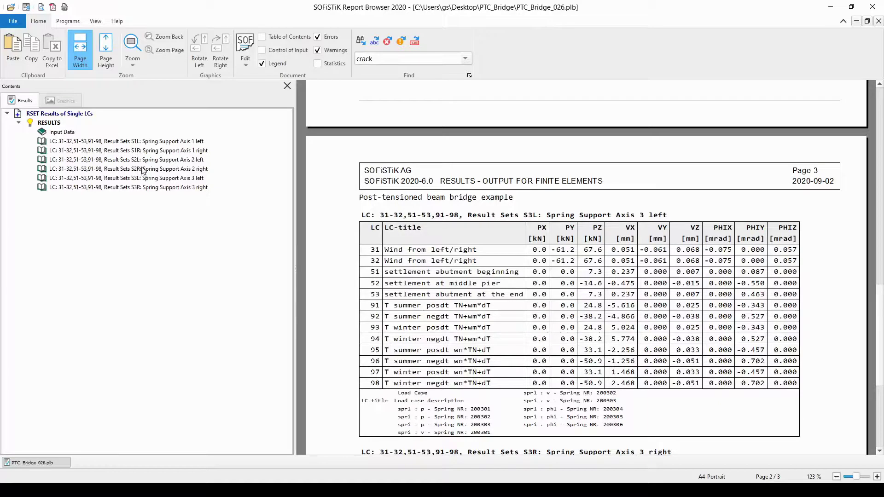
left_click(184, 142)
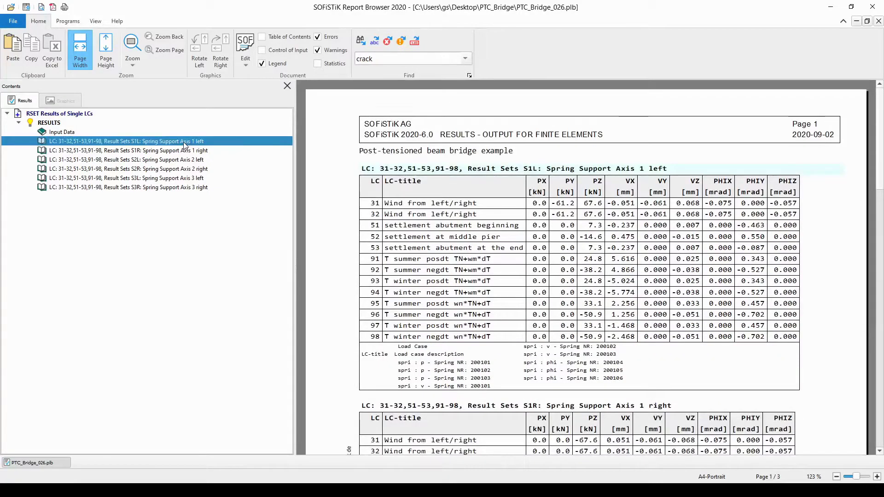
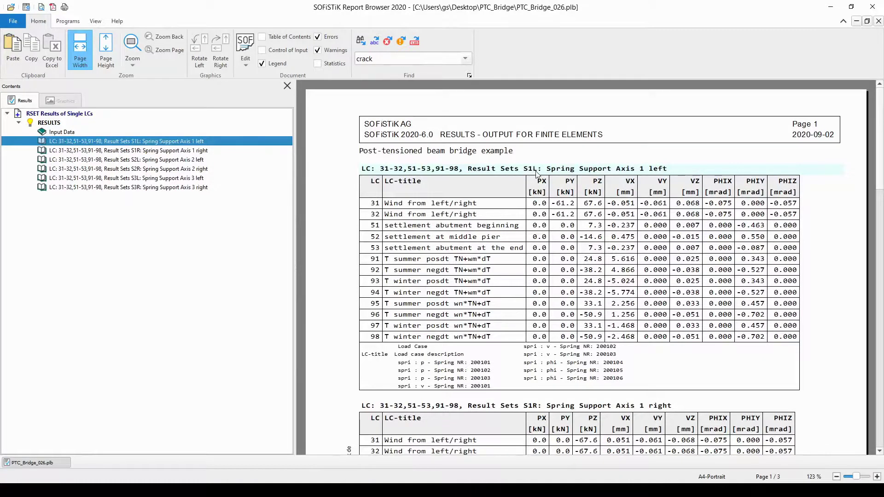
Compare the spring support result tables for axes 1 and 2 with the Support System Scheme in PDF-XChange Viewer.
scroll(537, 173, "down", 3)
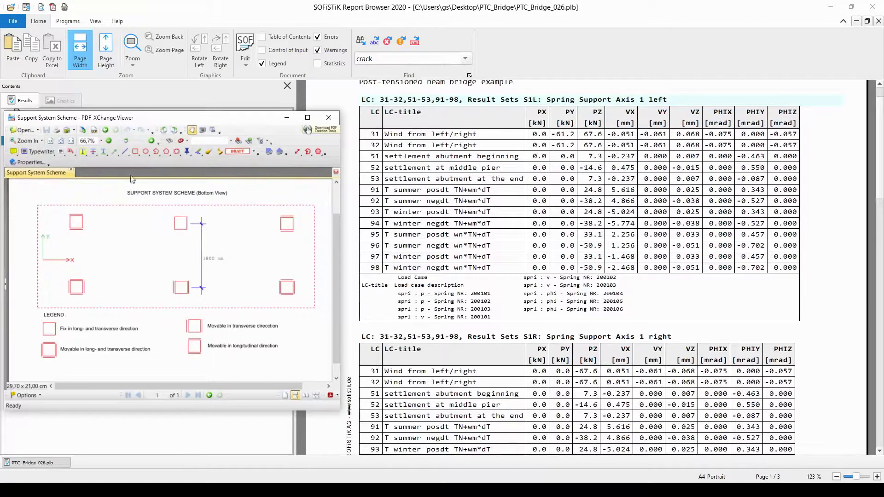
left_click(88, 224)
key("F9")
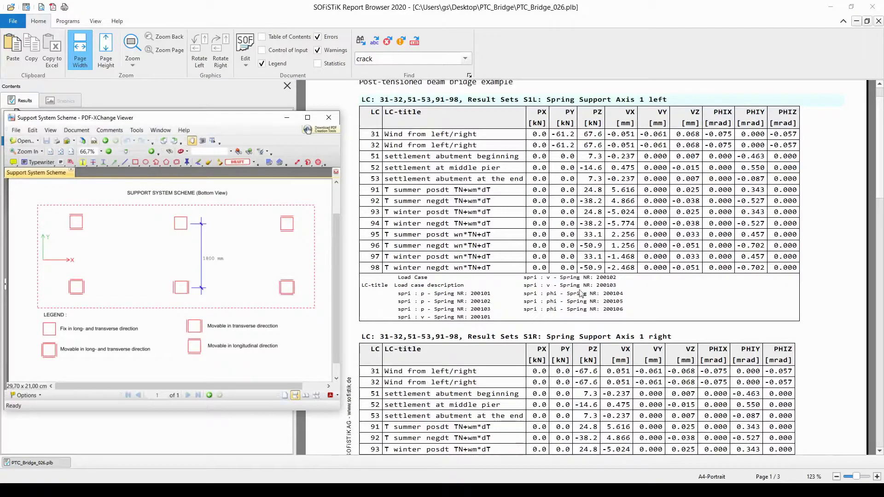
scroll(590, 292, "down", 5)
scroll(591, 293, "down", 10)
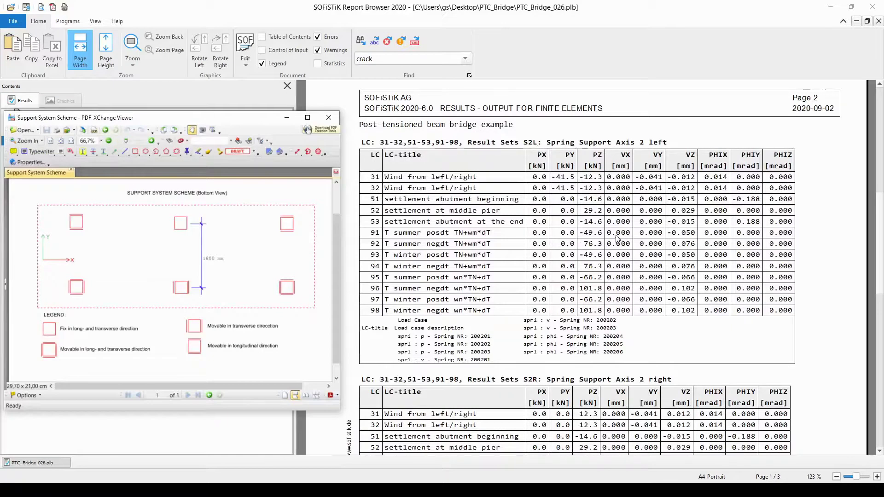
left_click_drag(611, 225, 664, 314)
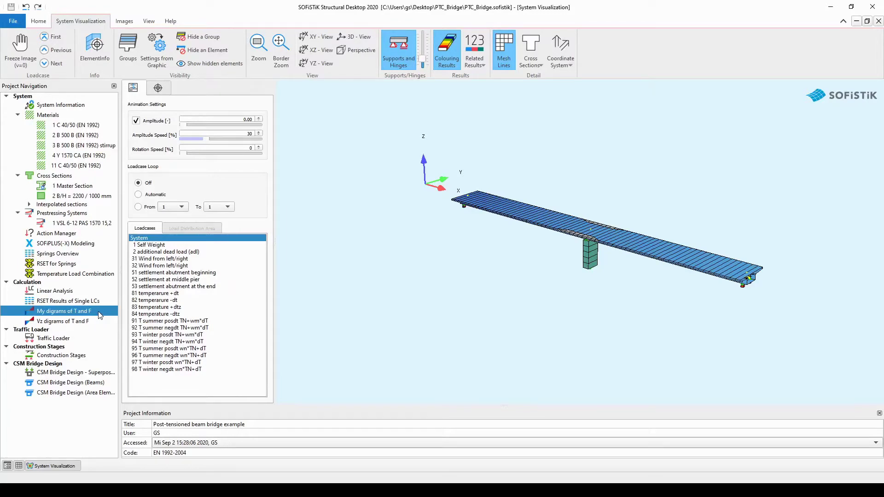
Calculate only the My digrams of T and F task and open its report.
left_click(96, 320)
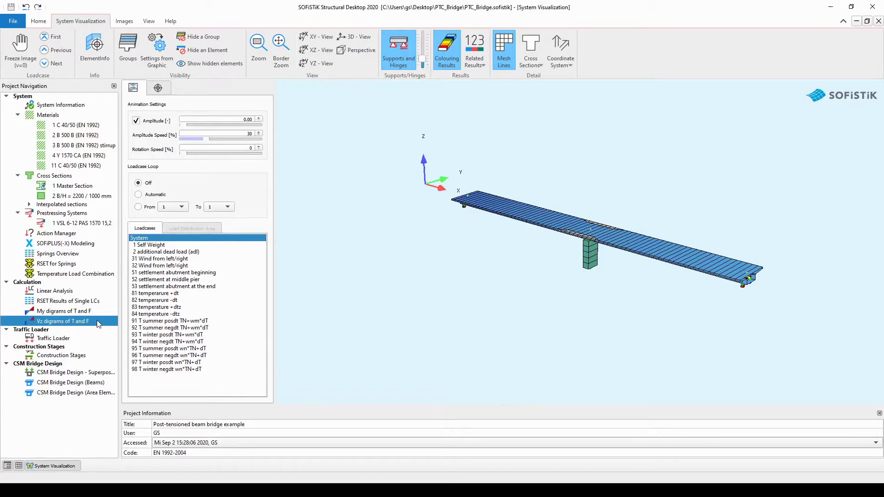
left_click(102, 312)
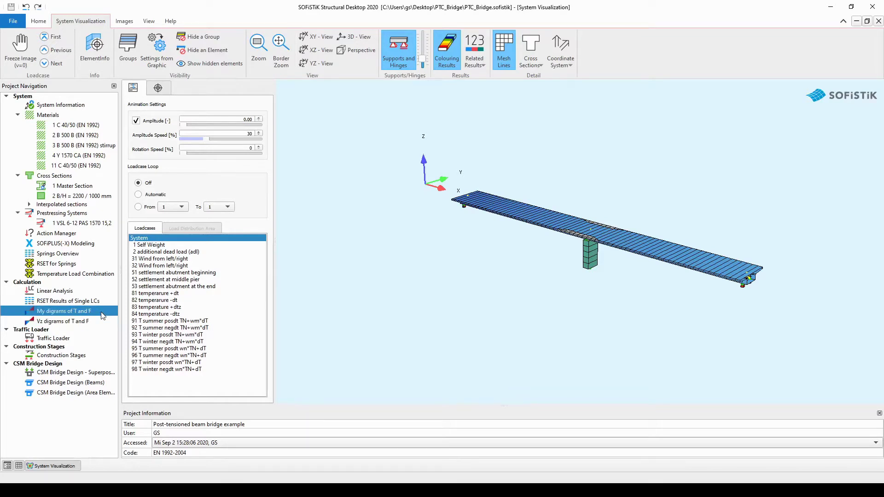
right_click(102, 315)
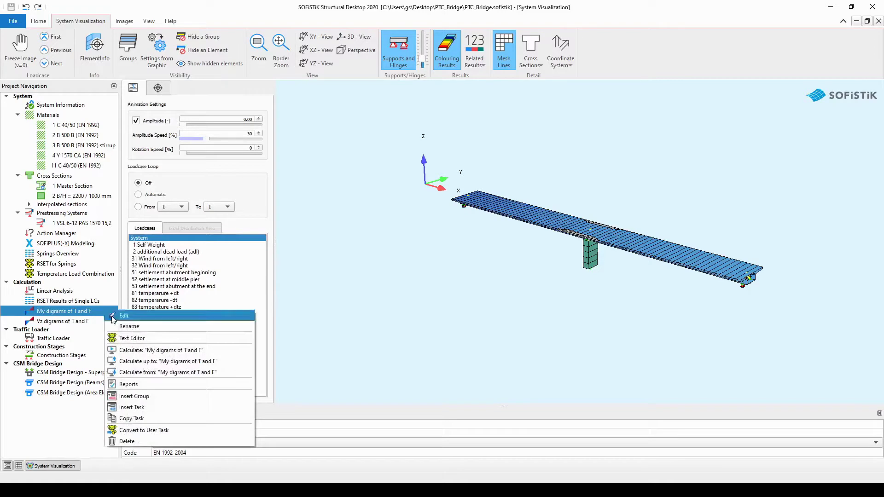
left_click(168, 350)
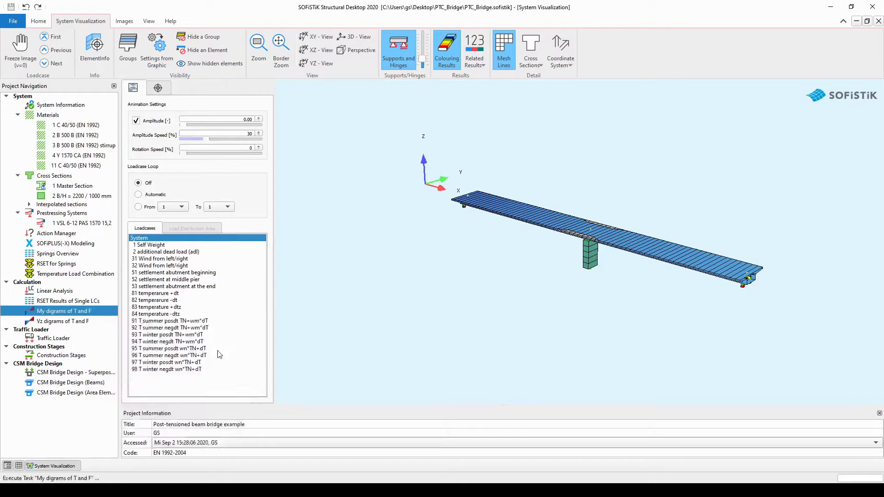
right_click(105, 313)
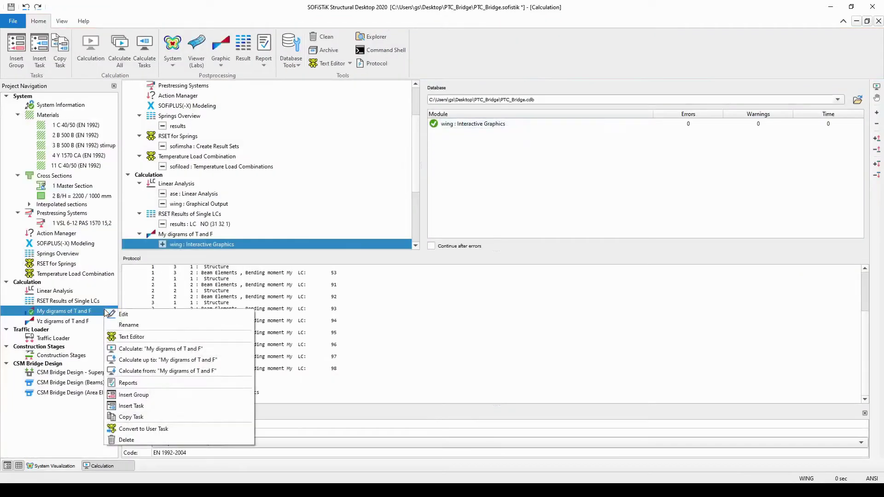
left_click(165, 383)
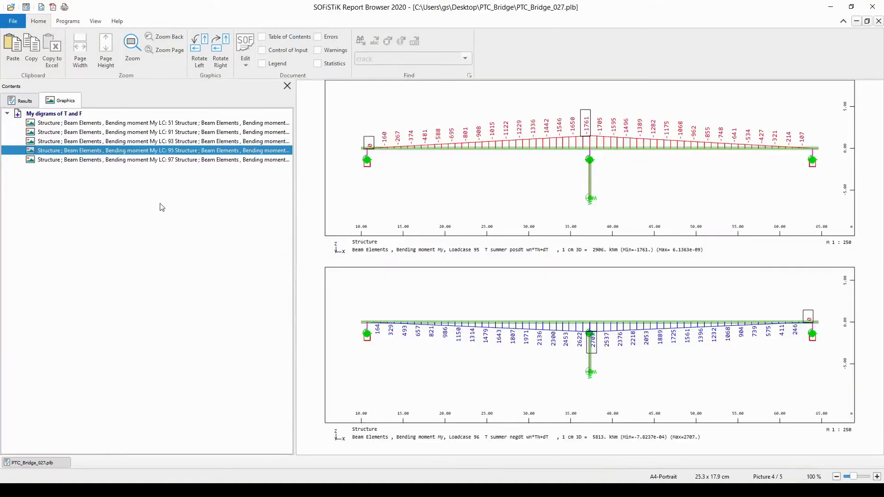
Review the bending moment My diagrams for load cases 51-53, 91-92 and 95-96, and close the report.
left_click(140, 133)
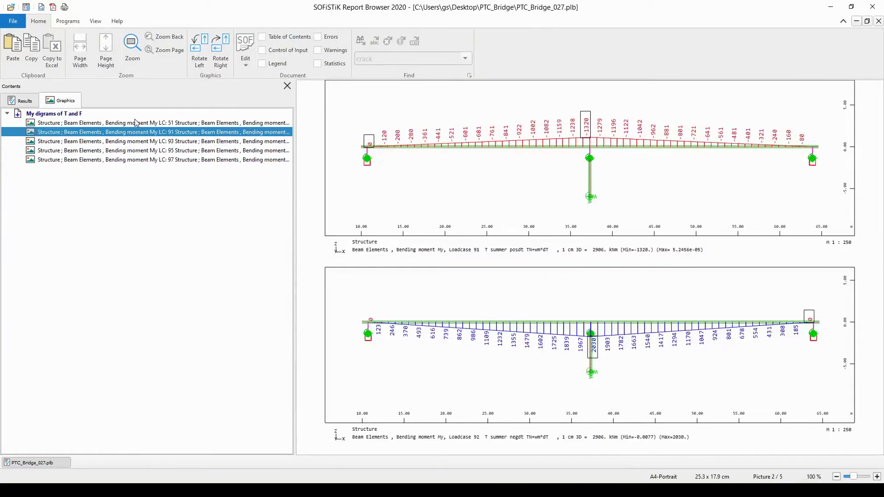
left_click(139, 123)
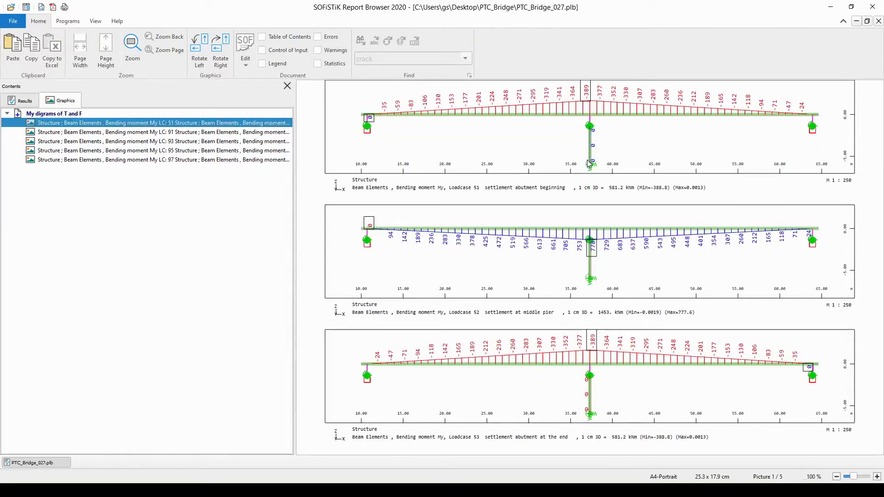
left_click(441, 191)
left_click(239, 134)
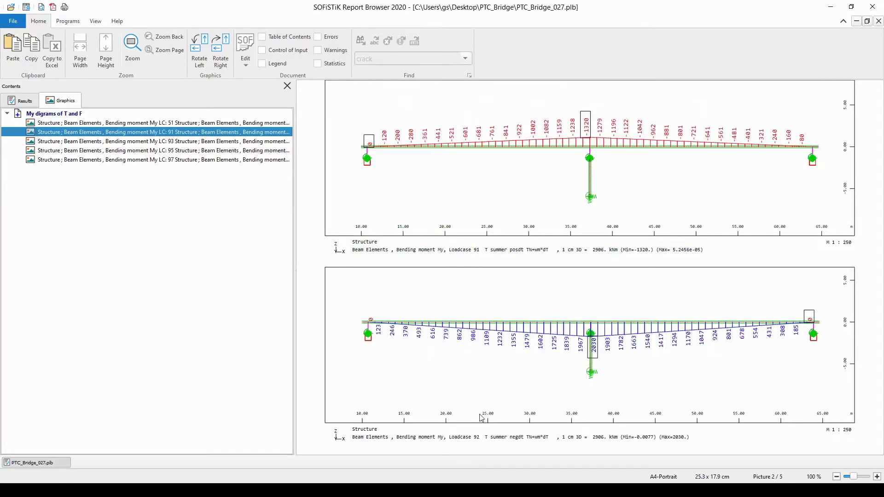
left_click(244, 151)
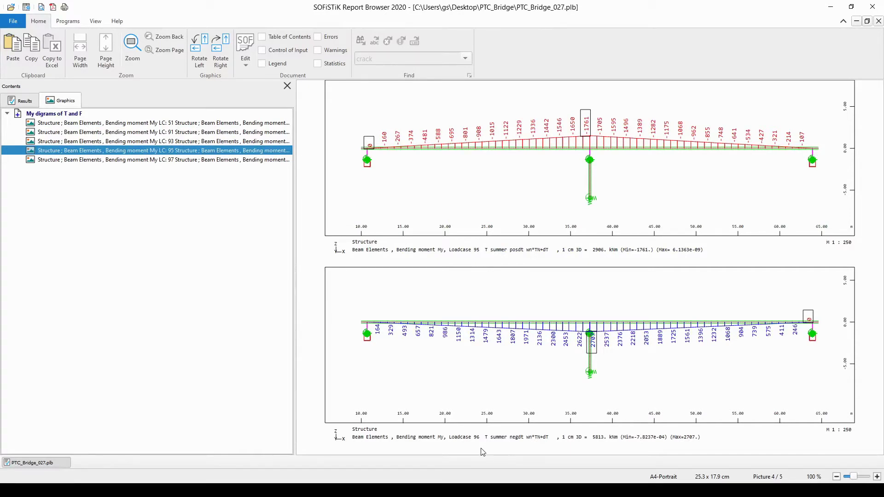
left_click(873, 6)
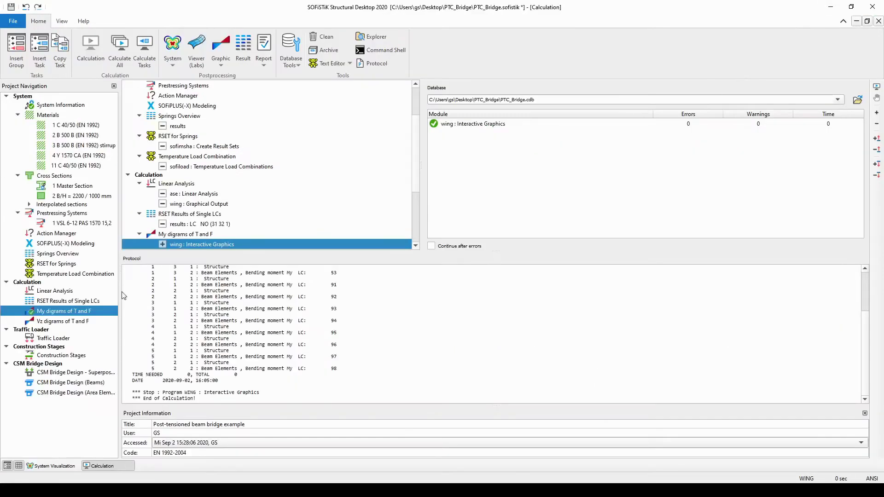
Calculate only the Vz digrams of T and F task and open its report.
right_click(72, 322)
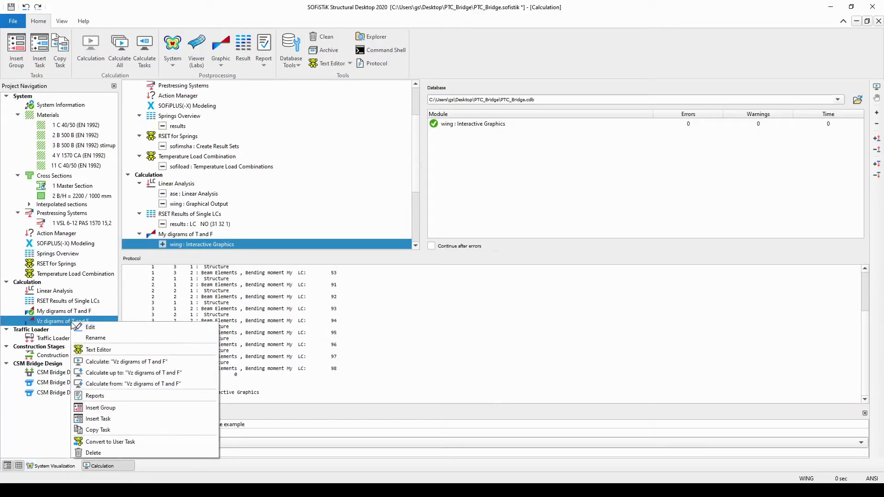
left_click(105, 362)
right_click(102, 326)
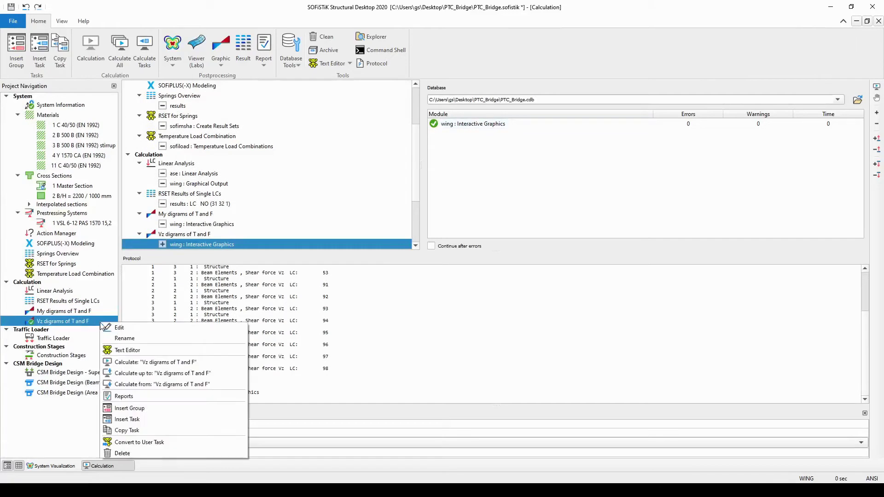
left_click(138, 382)
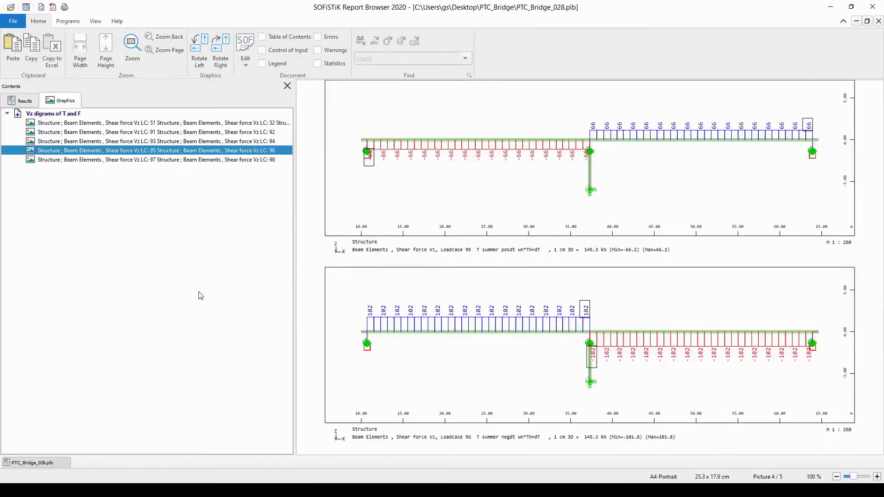
Review the shear force Vz diagrams for load cases 51-53, 91-92 and 95-96, close the report and return to the system visualization.
left_click(139, 127)
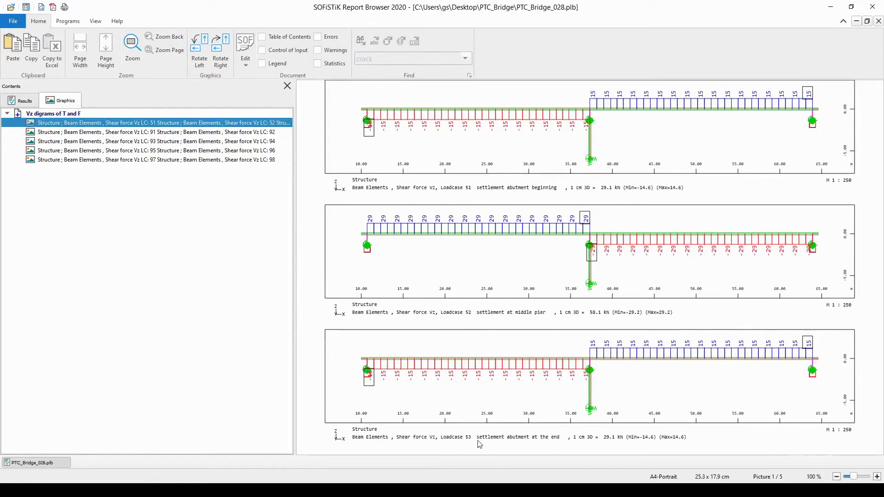
left_click(249, 133)
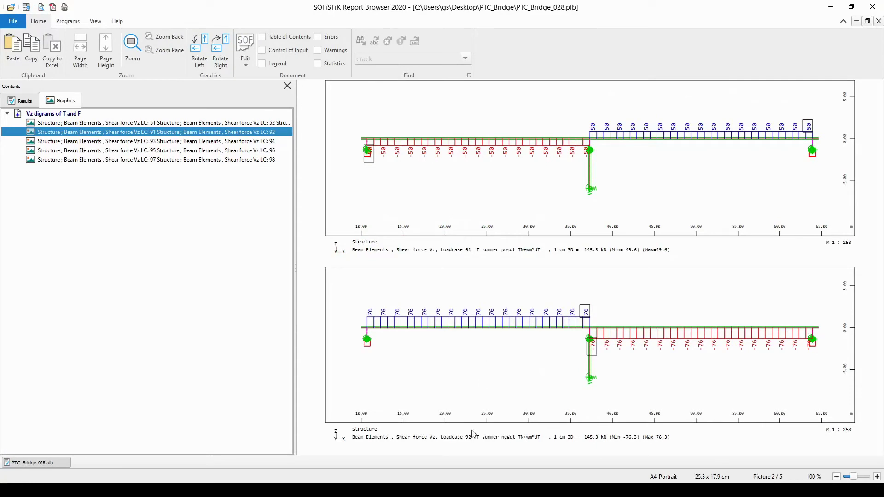
left_click(217, 150)
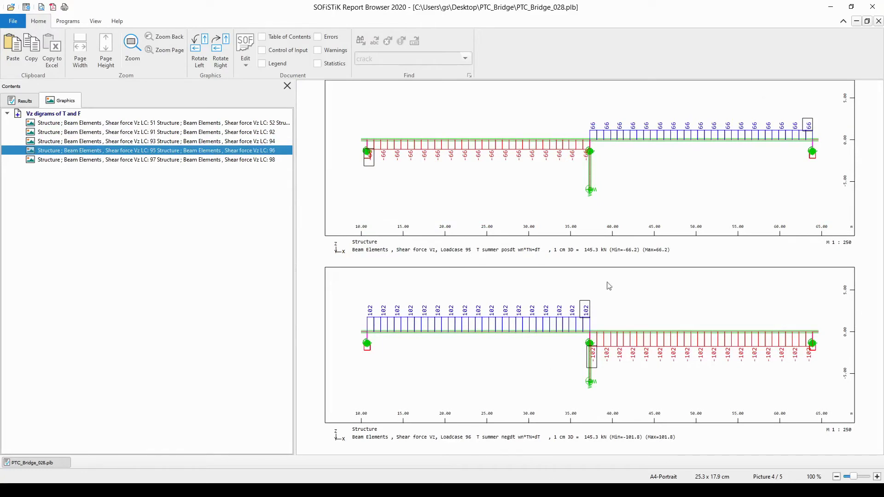
left_click(873, 7)
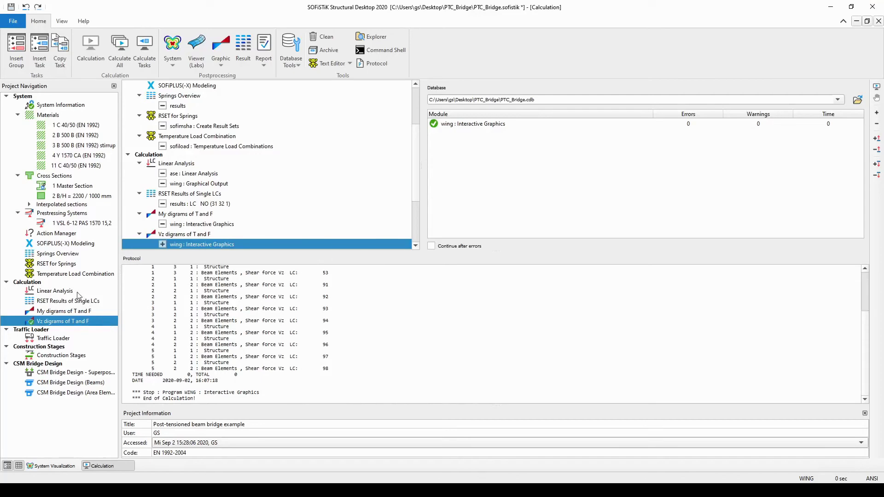
left_click(70, 467)
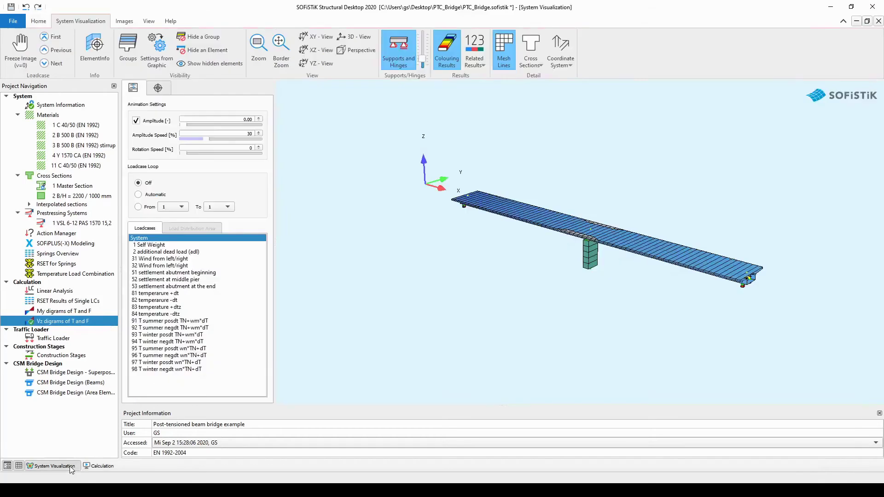